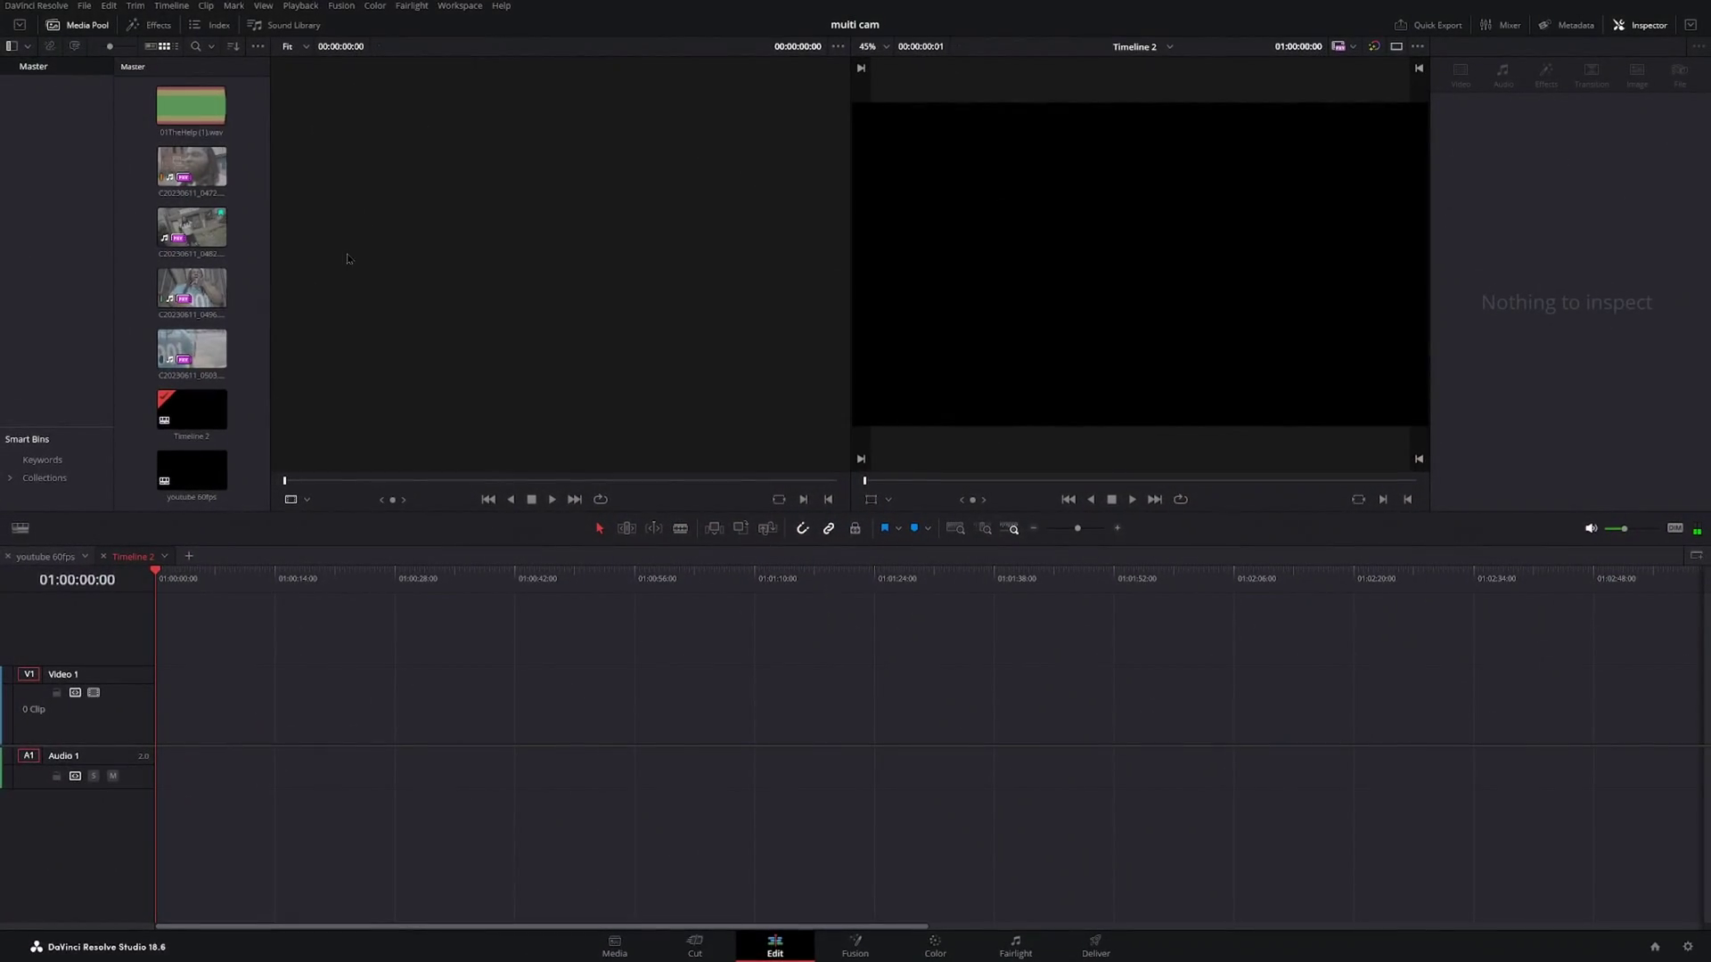
# Auto-sync the camera clips' audio in the Media Pool based on waveform.
pyautogui.click(219, 347)
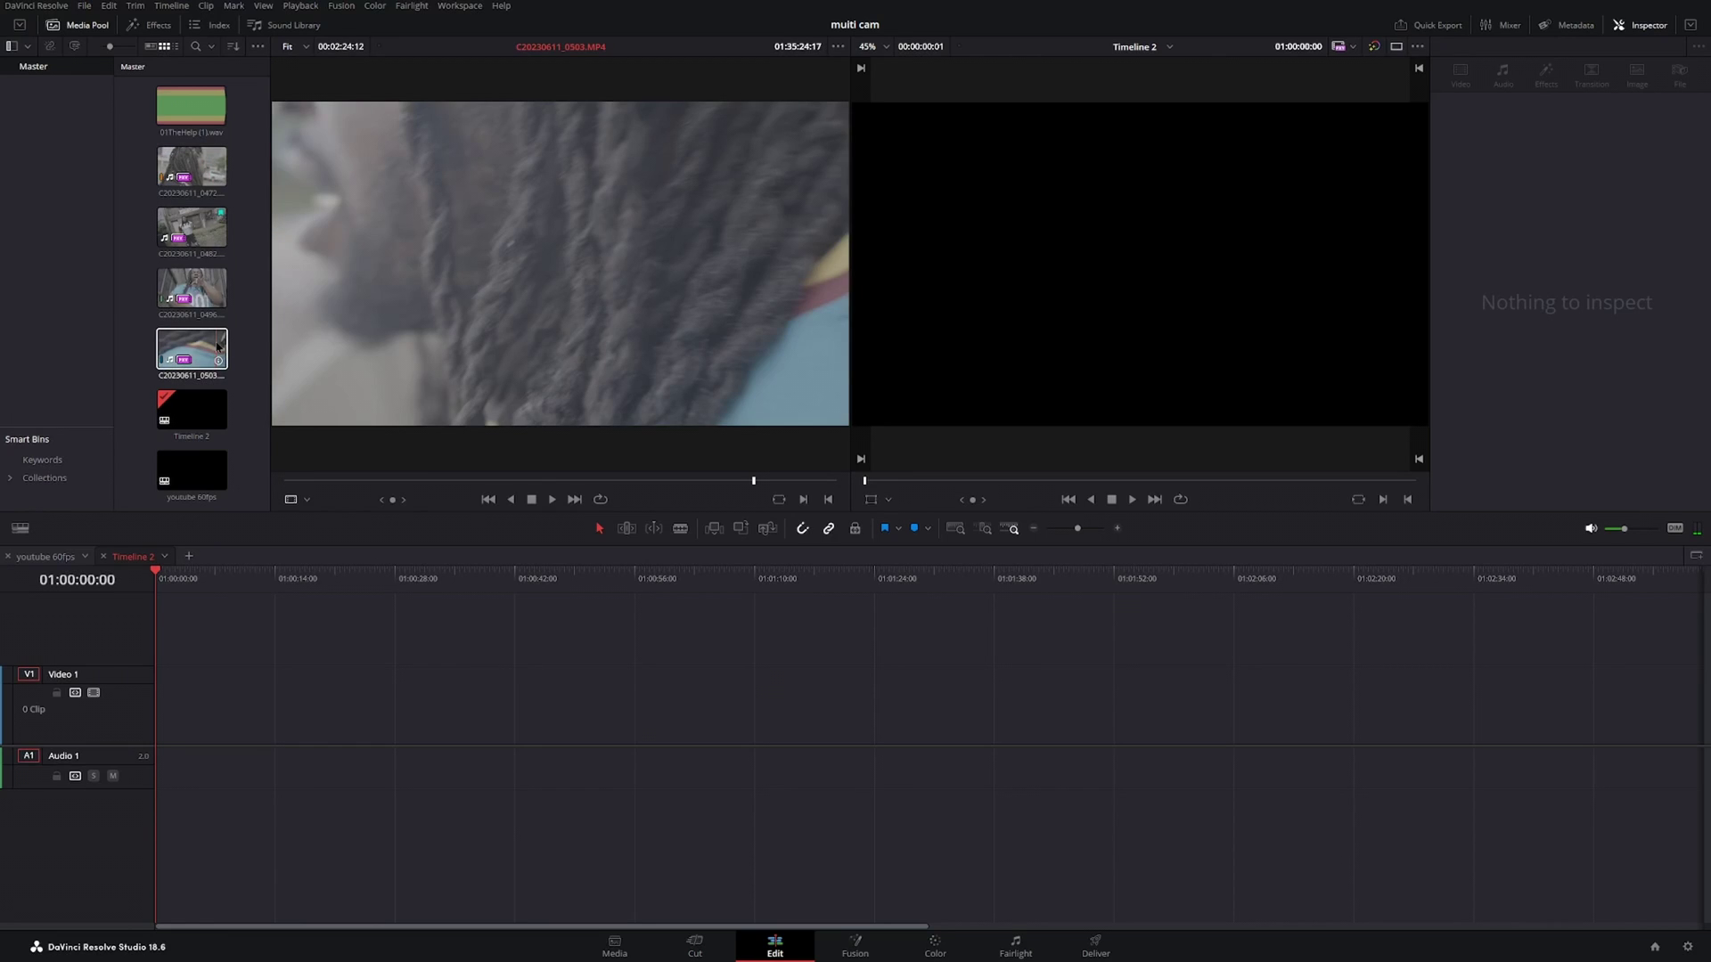
pyautogui.click(255, 308)
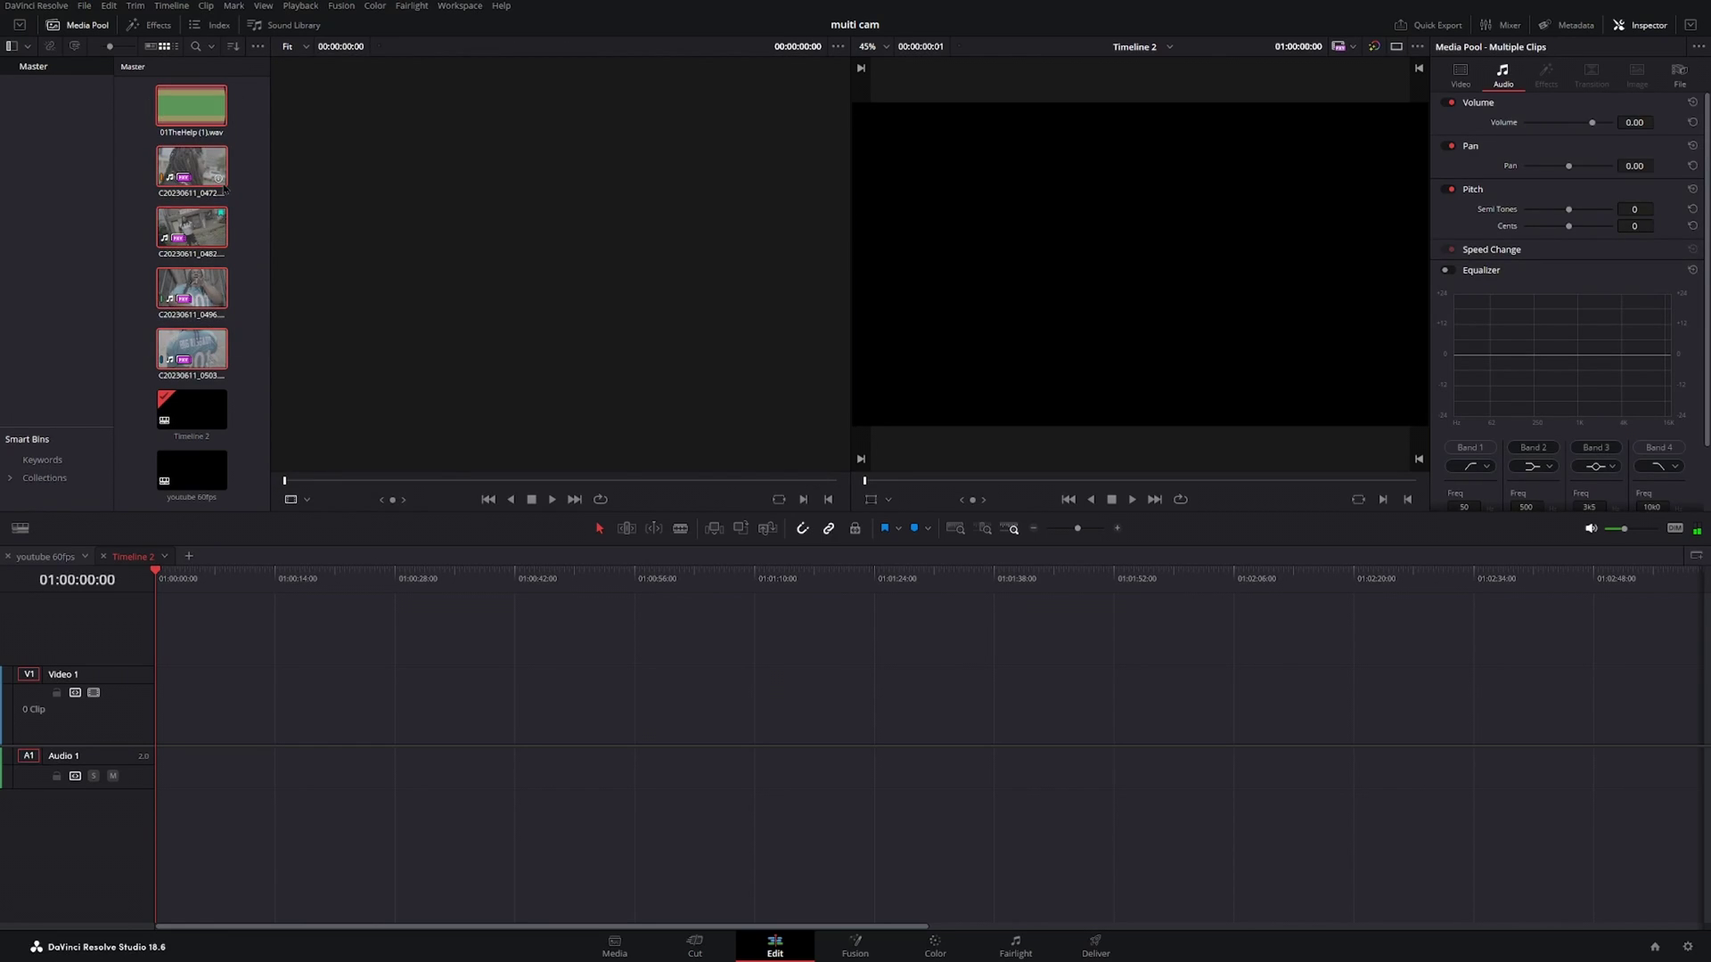
pyautogui.rightClick(201, 170)
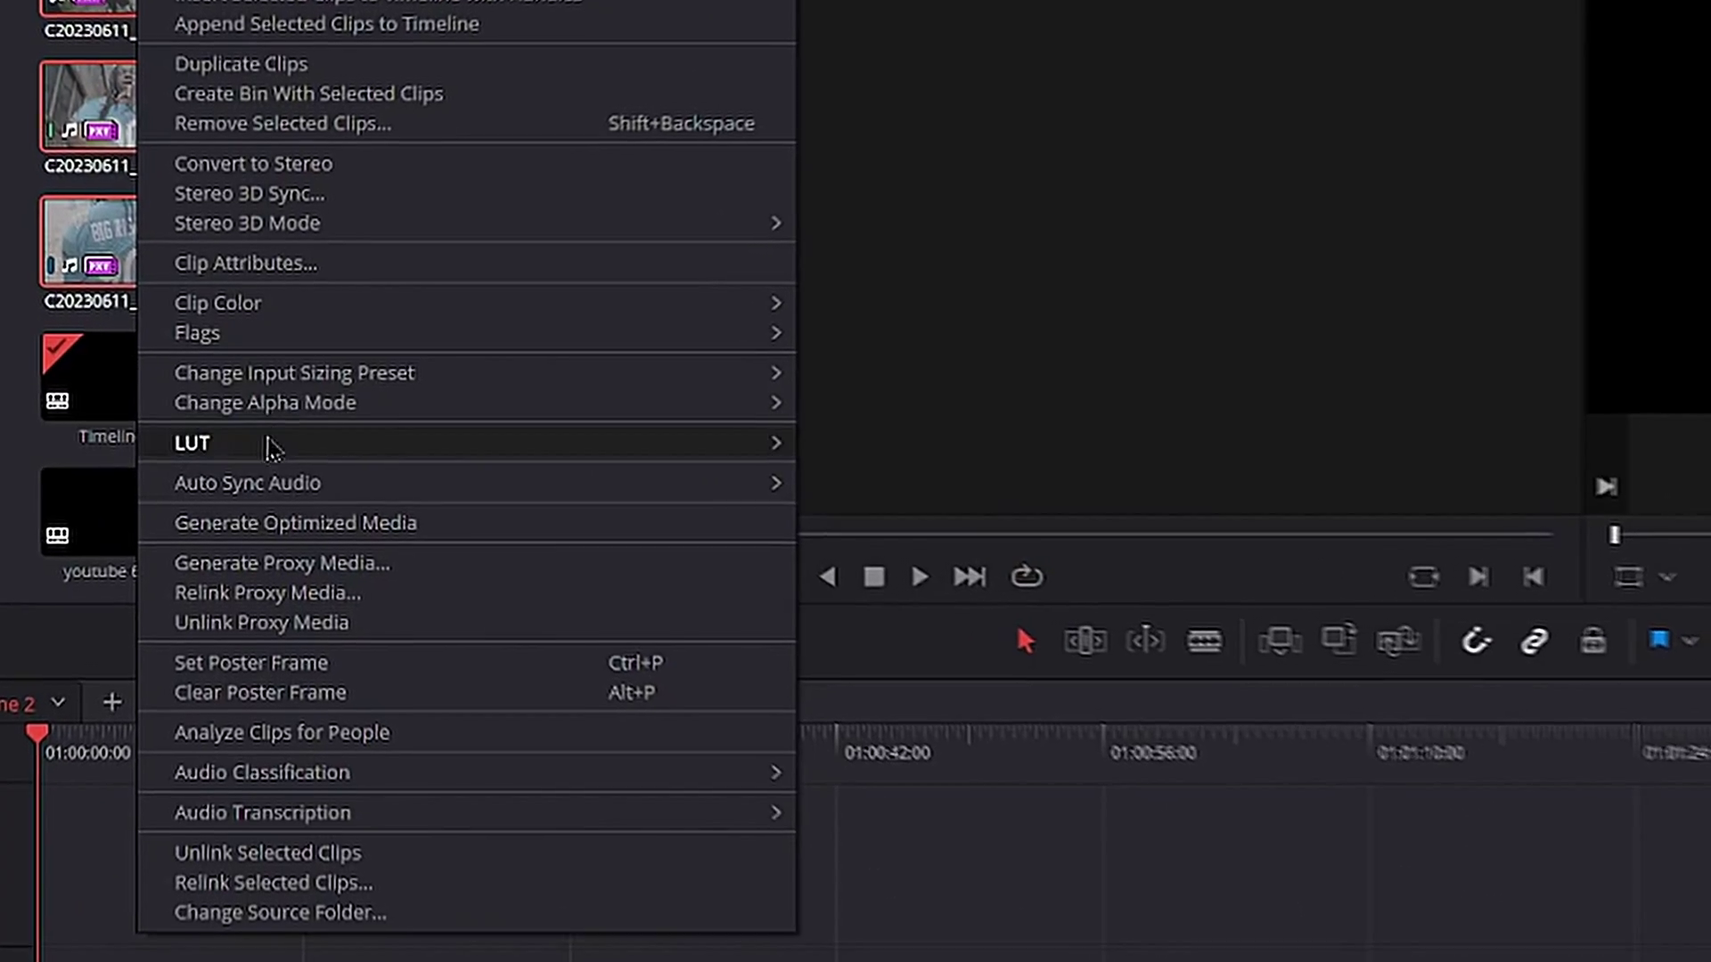
pyautogui.moveTo(696, 482)
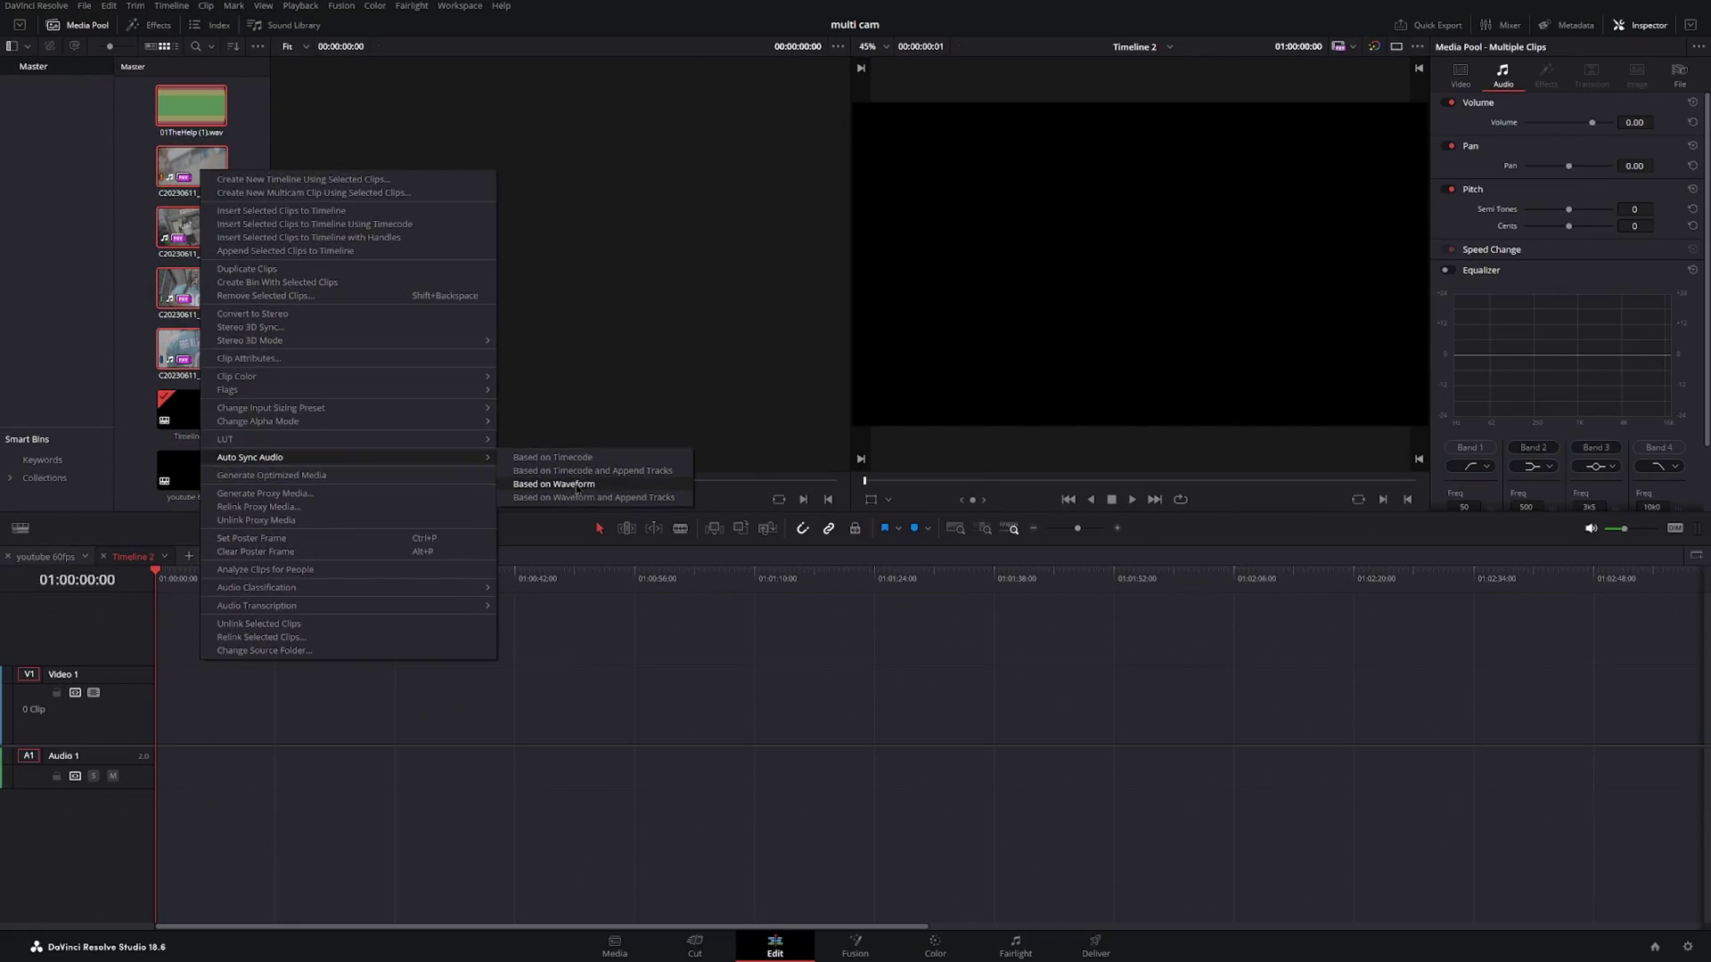
pyautogui.click(968, 539)
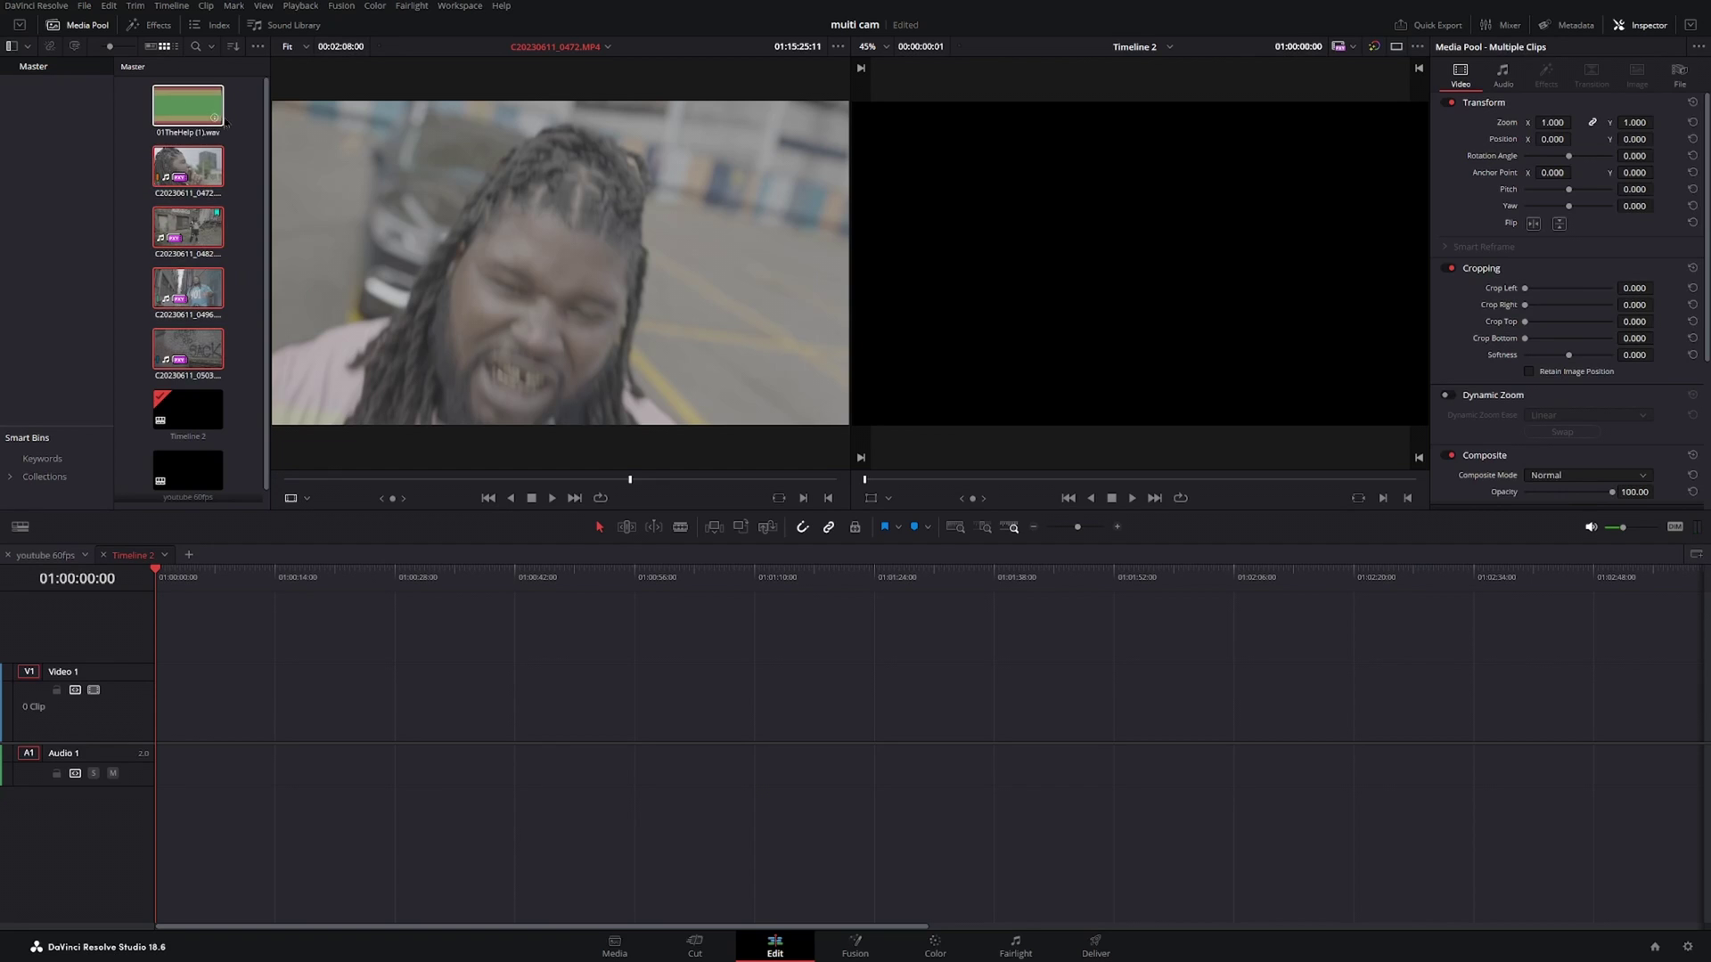
# Create the sound-synced multicam clip C20230611_0472 Multicam, then view the Original Clips bin.
pyautogui.rightClick(185, 173)
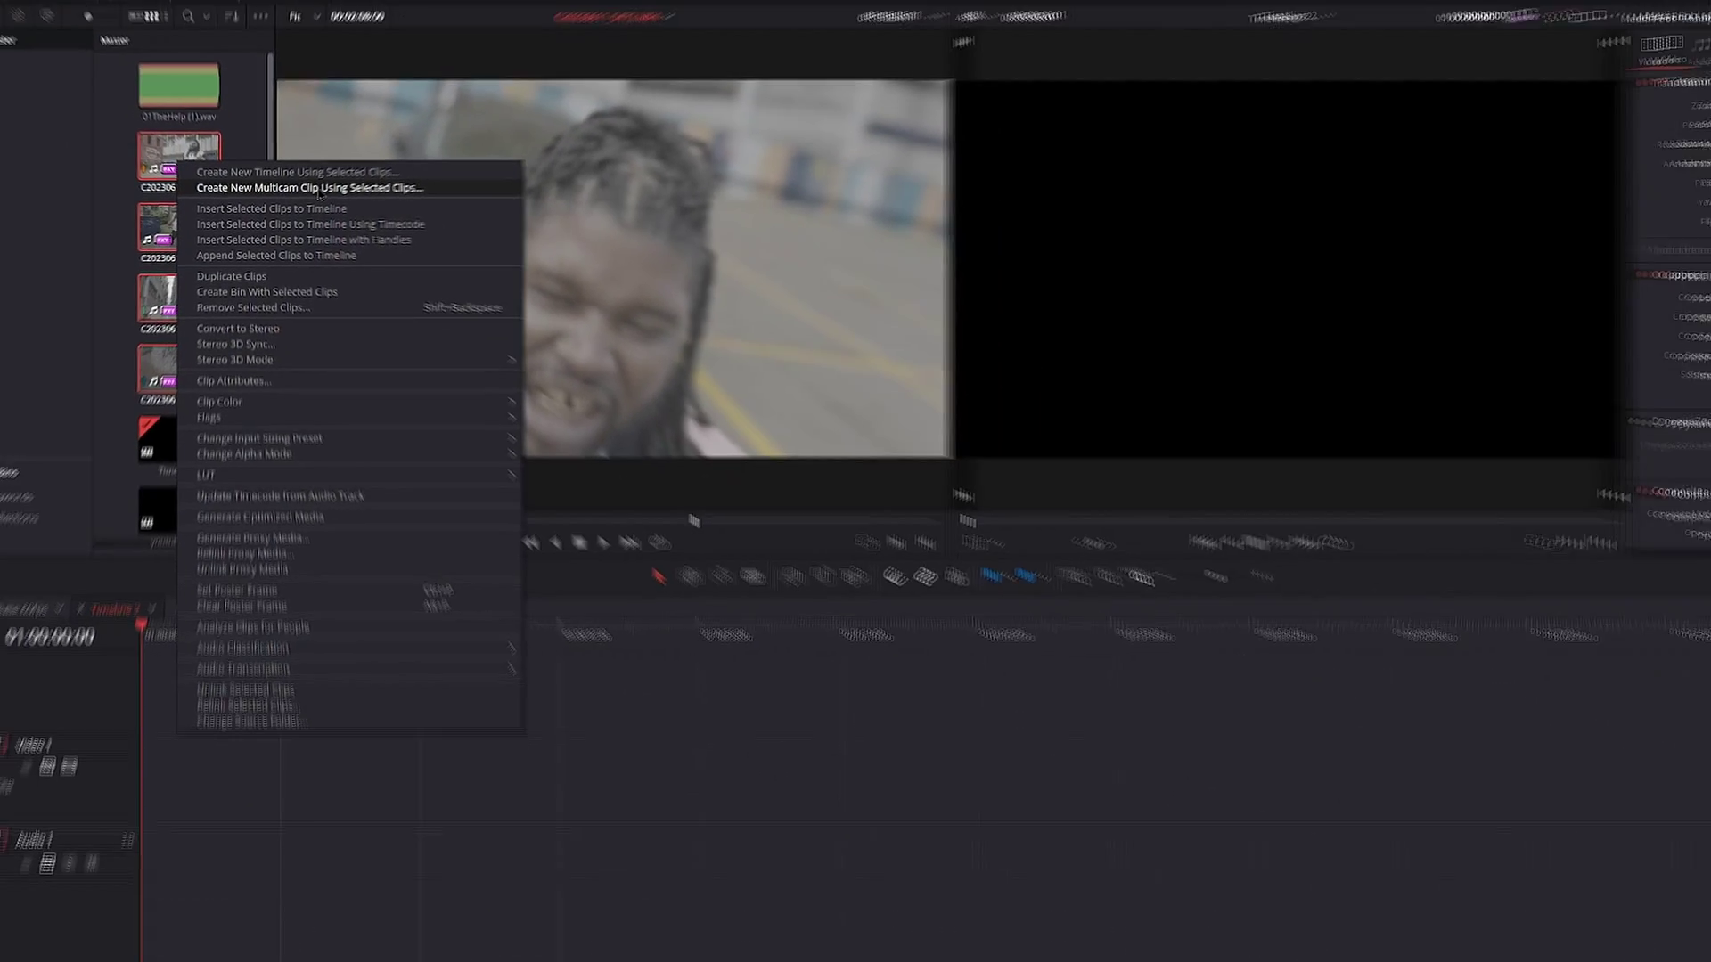
pyautogui.click(252, 178)
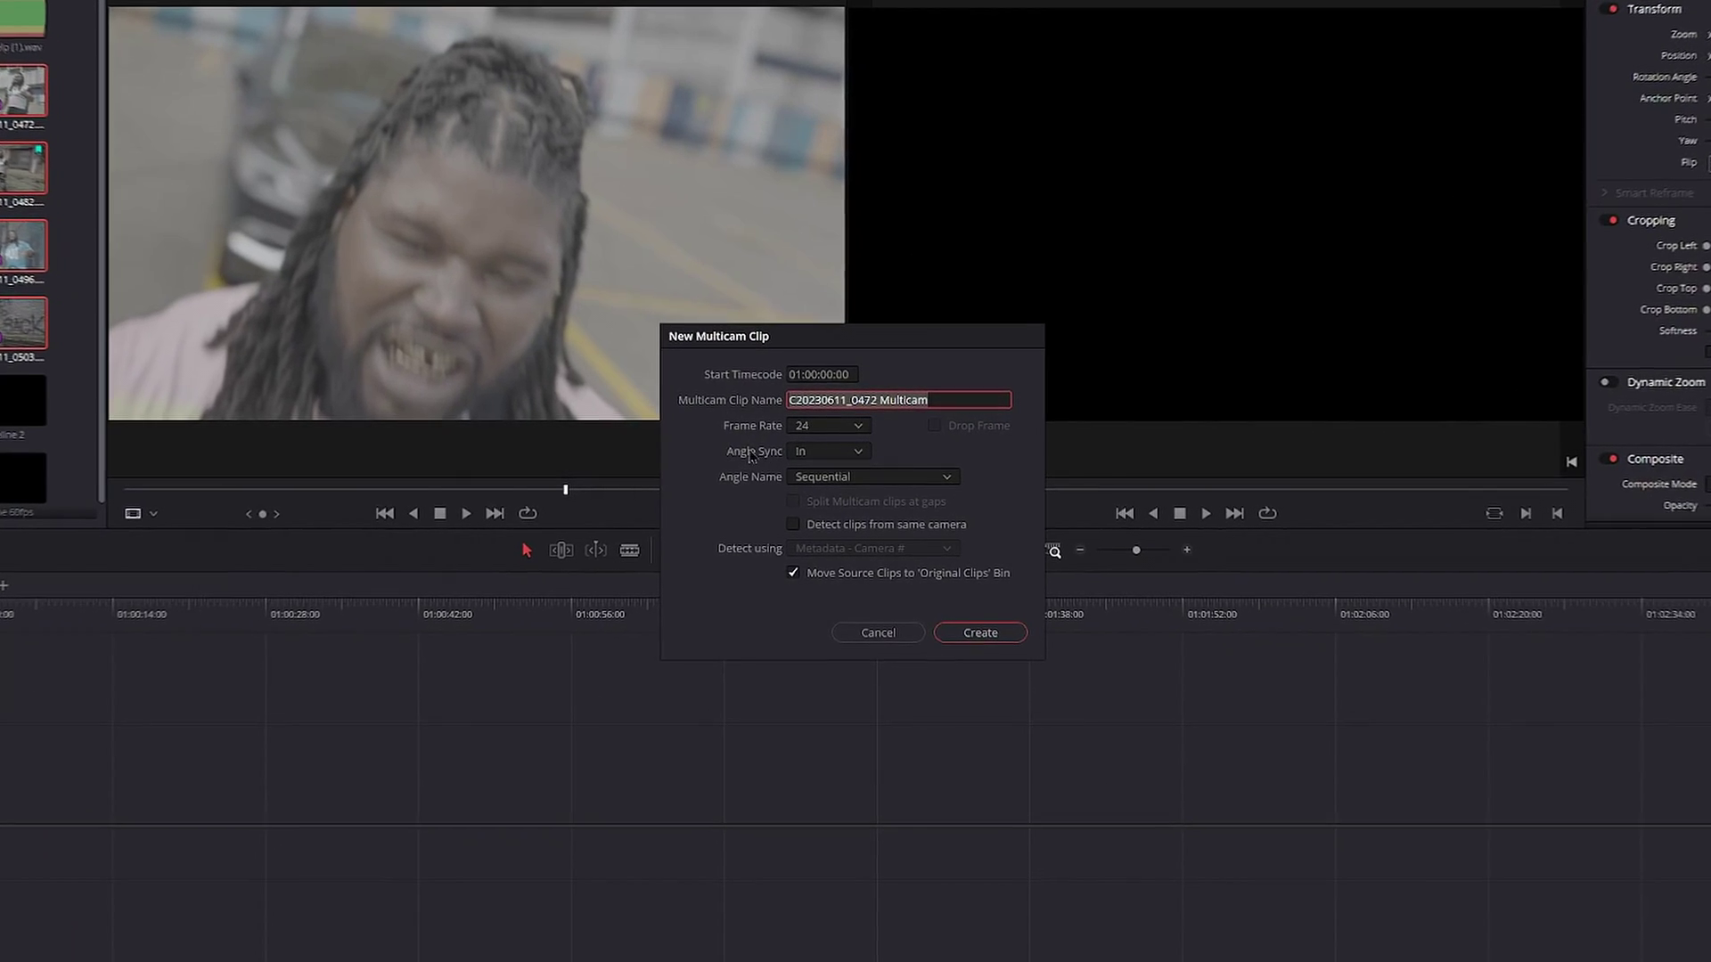
pyautogui.click(859, 453)
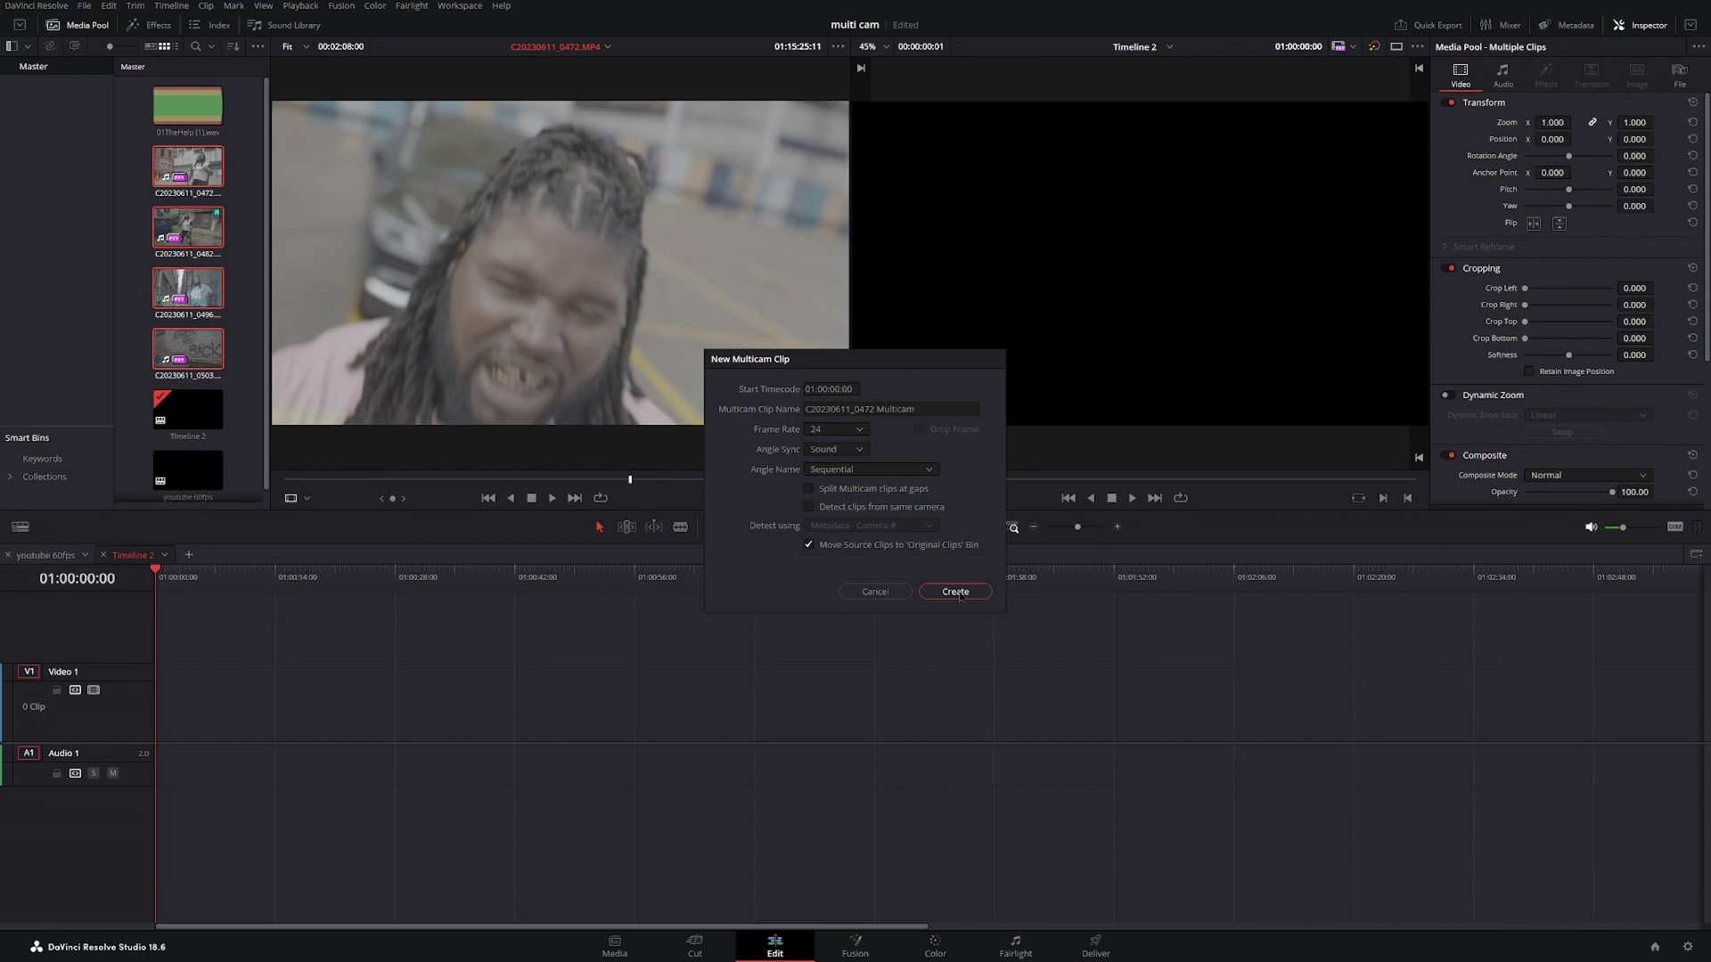
pyautogui.click(958, 592)
pyautogui.doubleClick(193, 234)
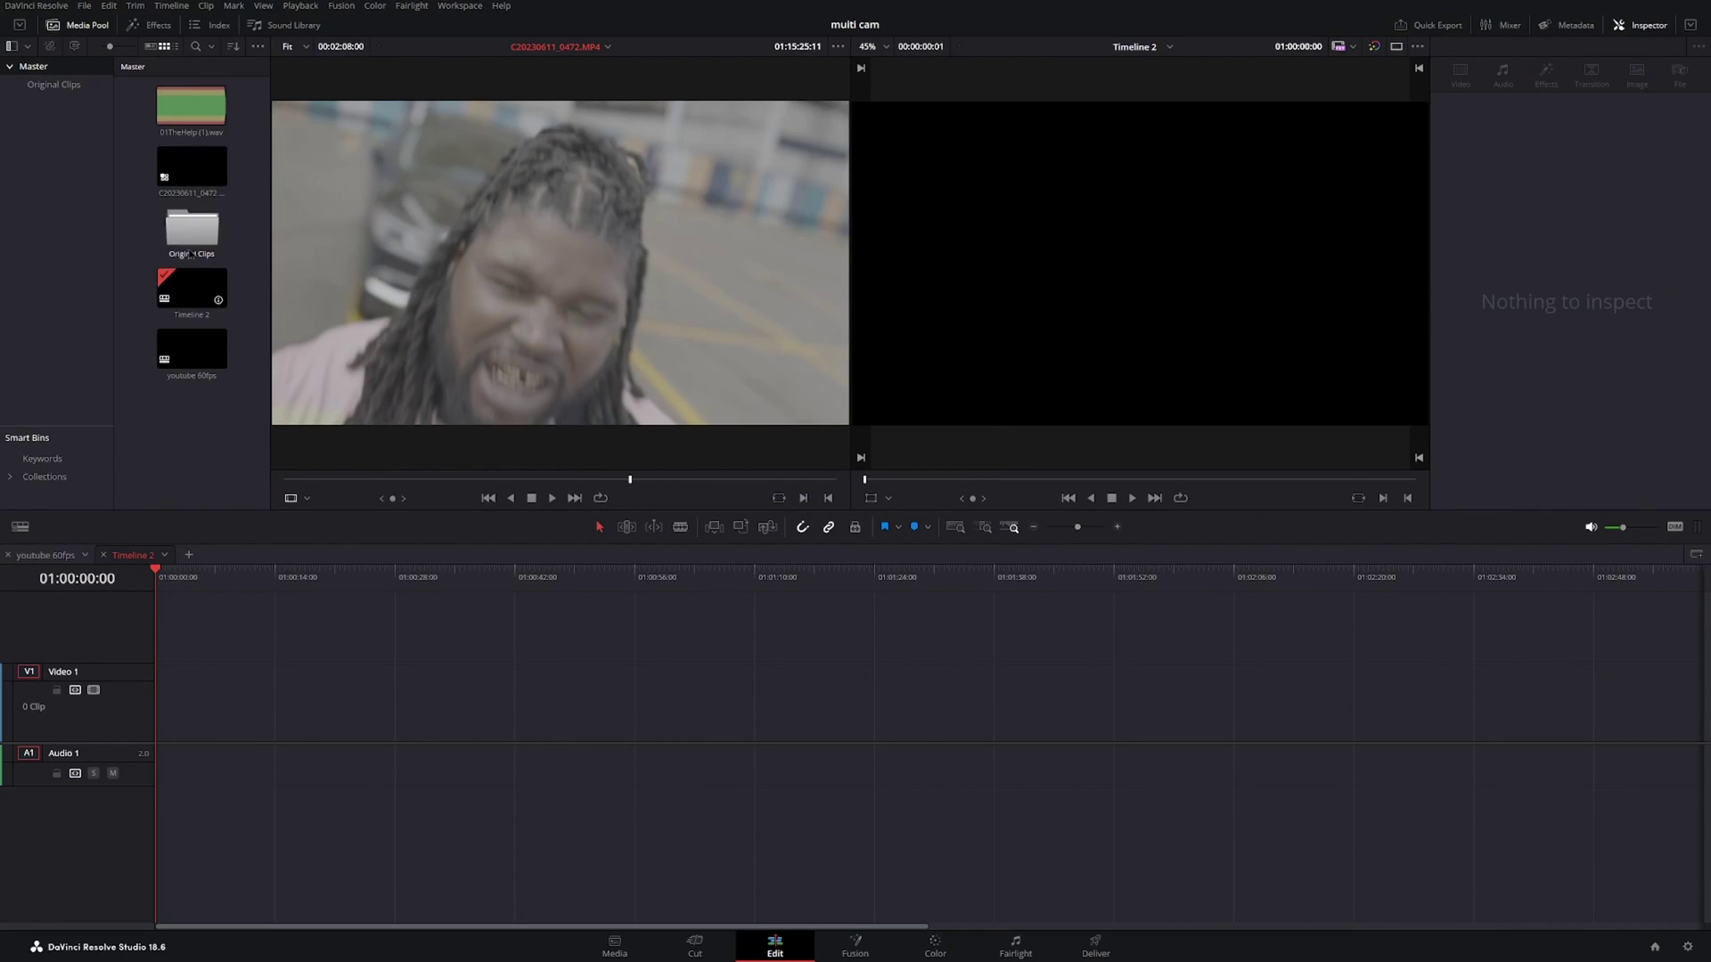
# Place the multicam clip on Timeline 2 and switch the source viewer to Multicam mode.
pyautogui.doubleClick(188, 169)
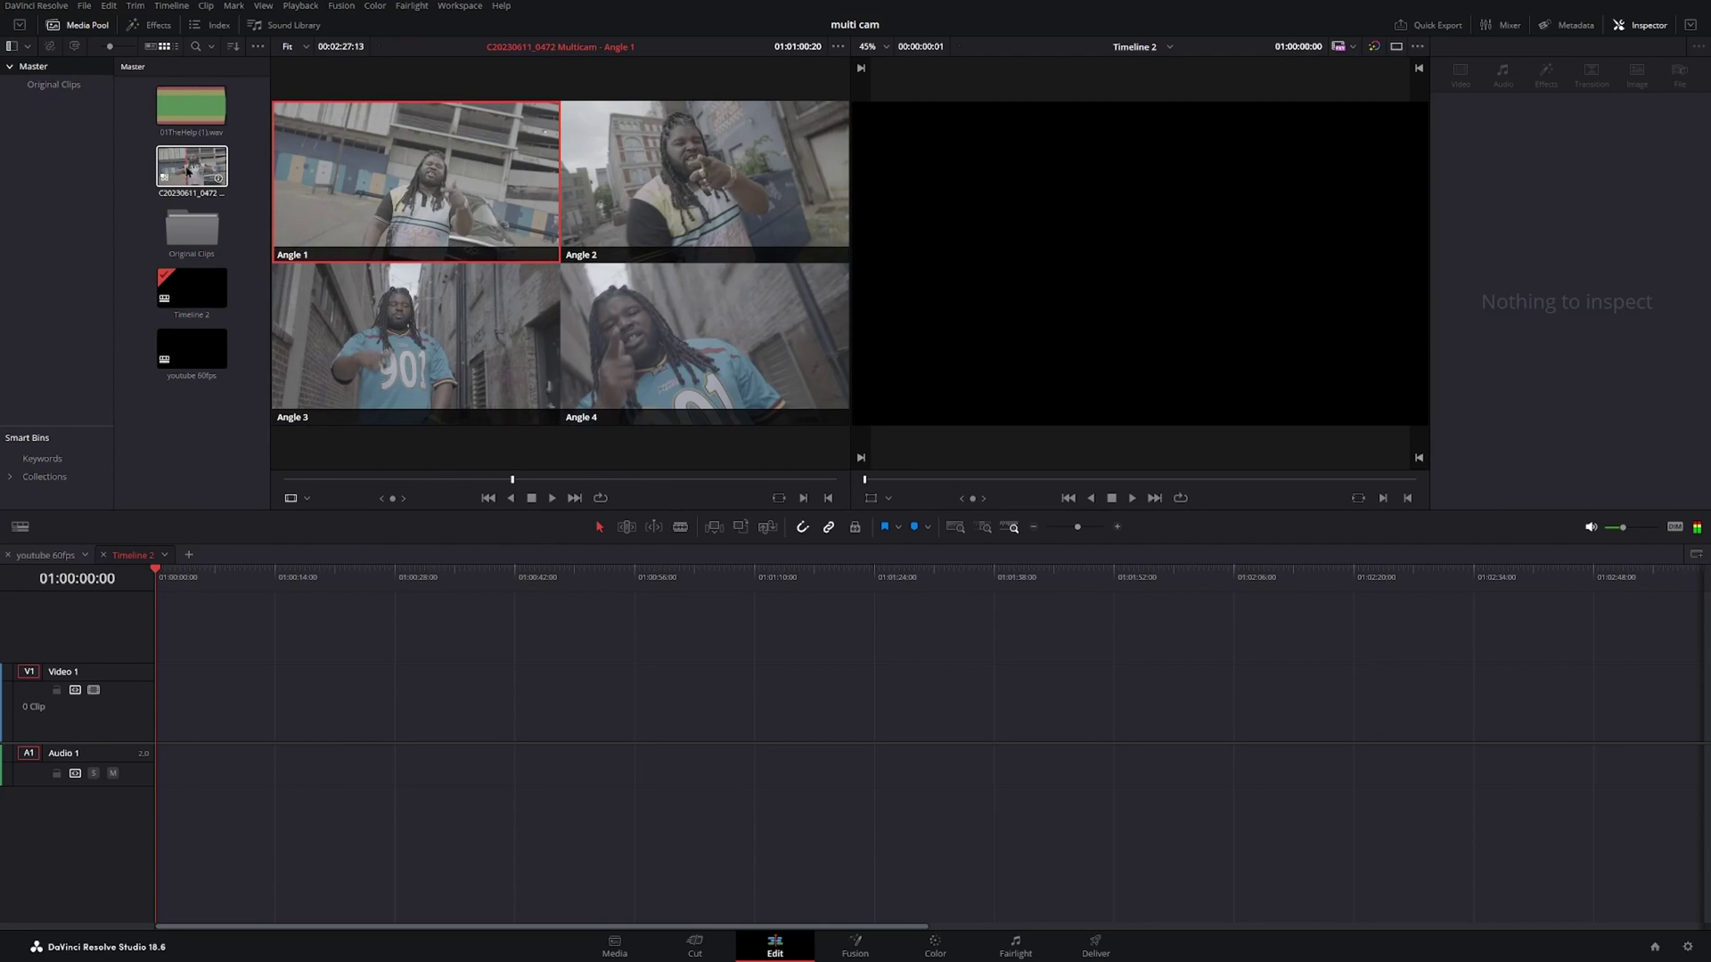
pyautogui.doubleClick(425, 180)
pyautogui.moveTo(216, 173); pyautogui.dragTo(162, 733)
pyautogui.moveTo(157, 575); pyautogui.dragTo(694, 608)
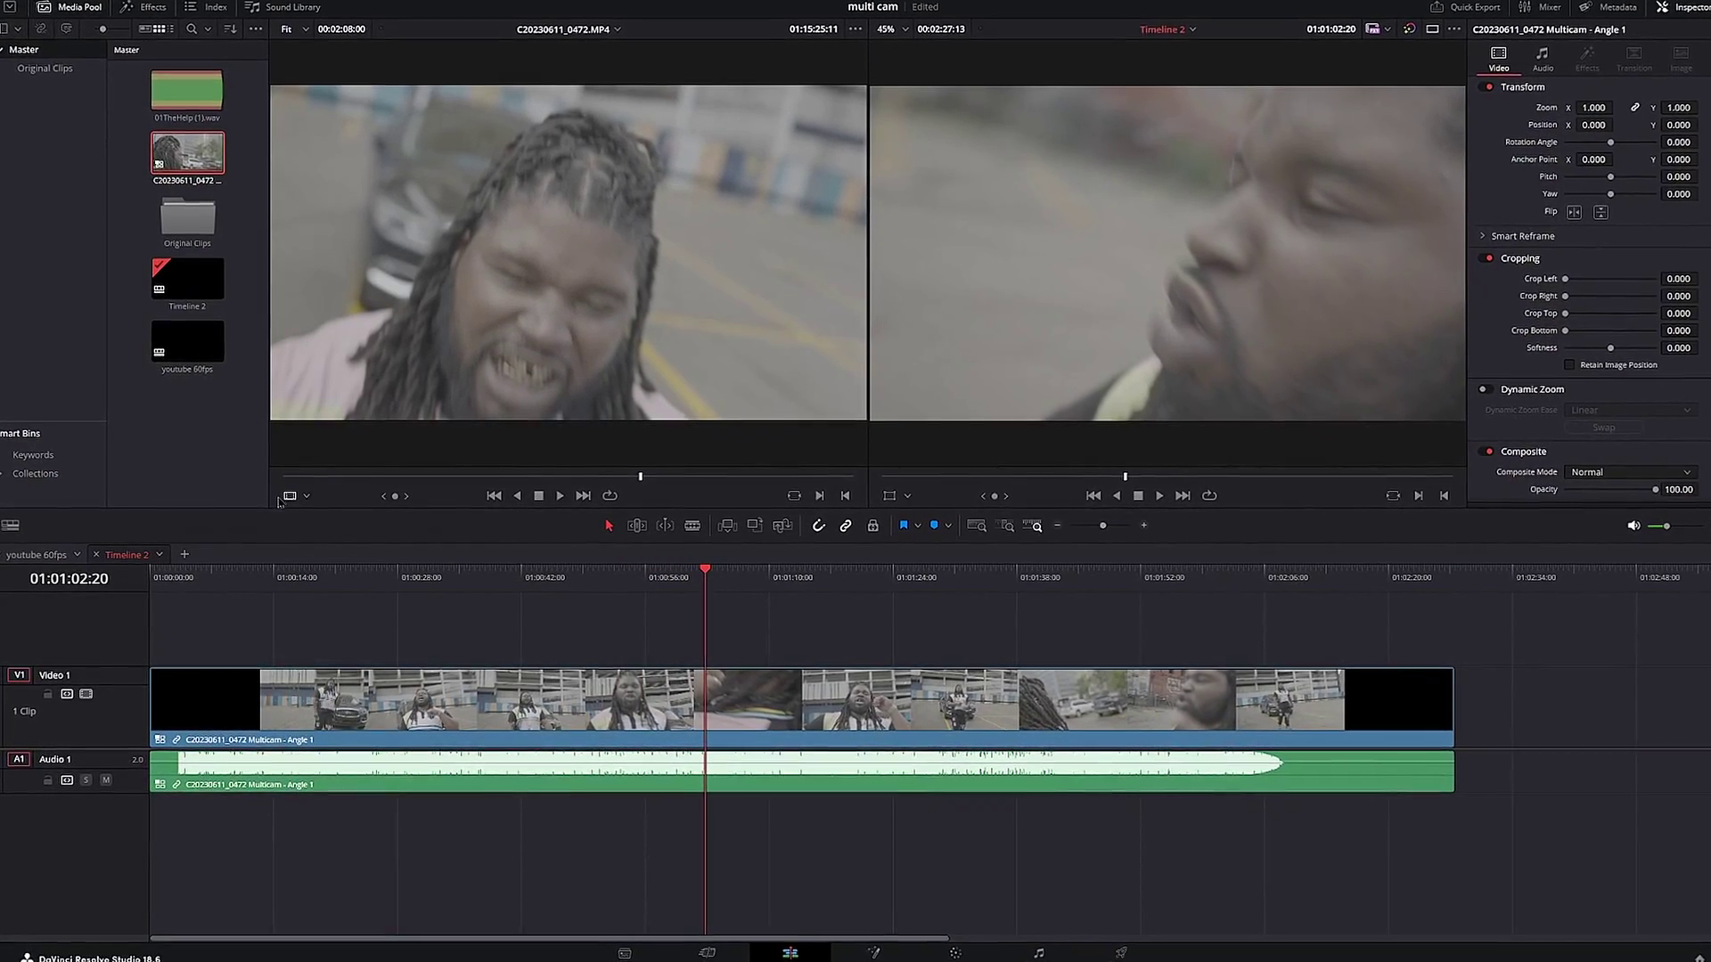
pyautogui.click(305, 494)
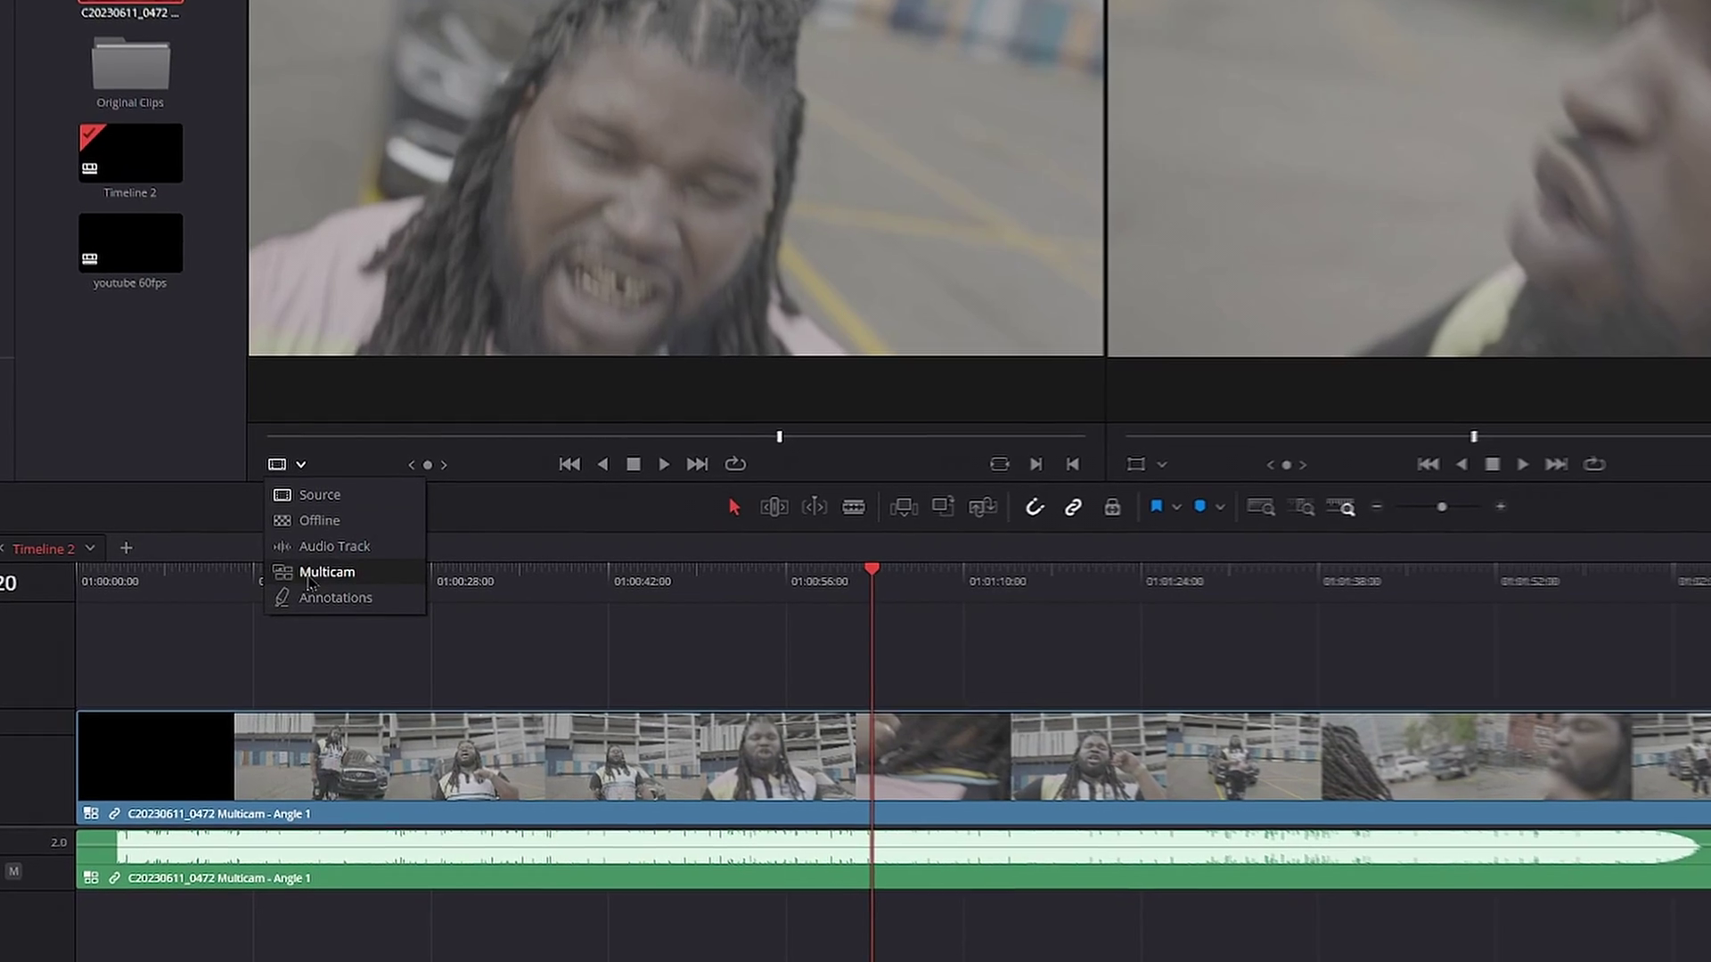
pyautogui.click(326, 571)
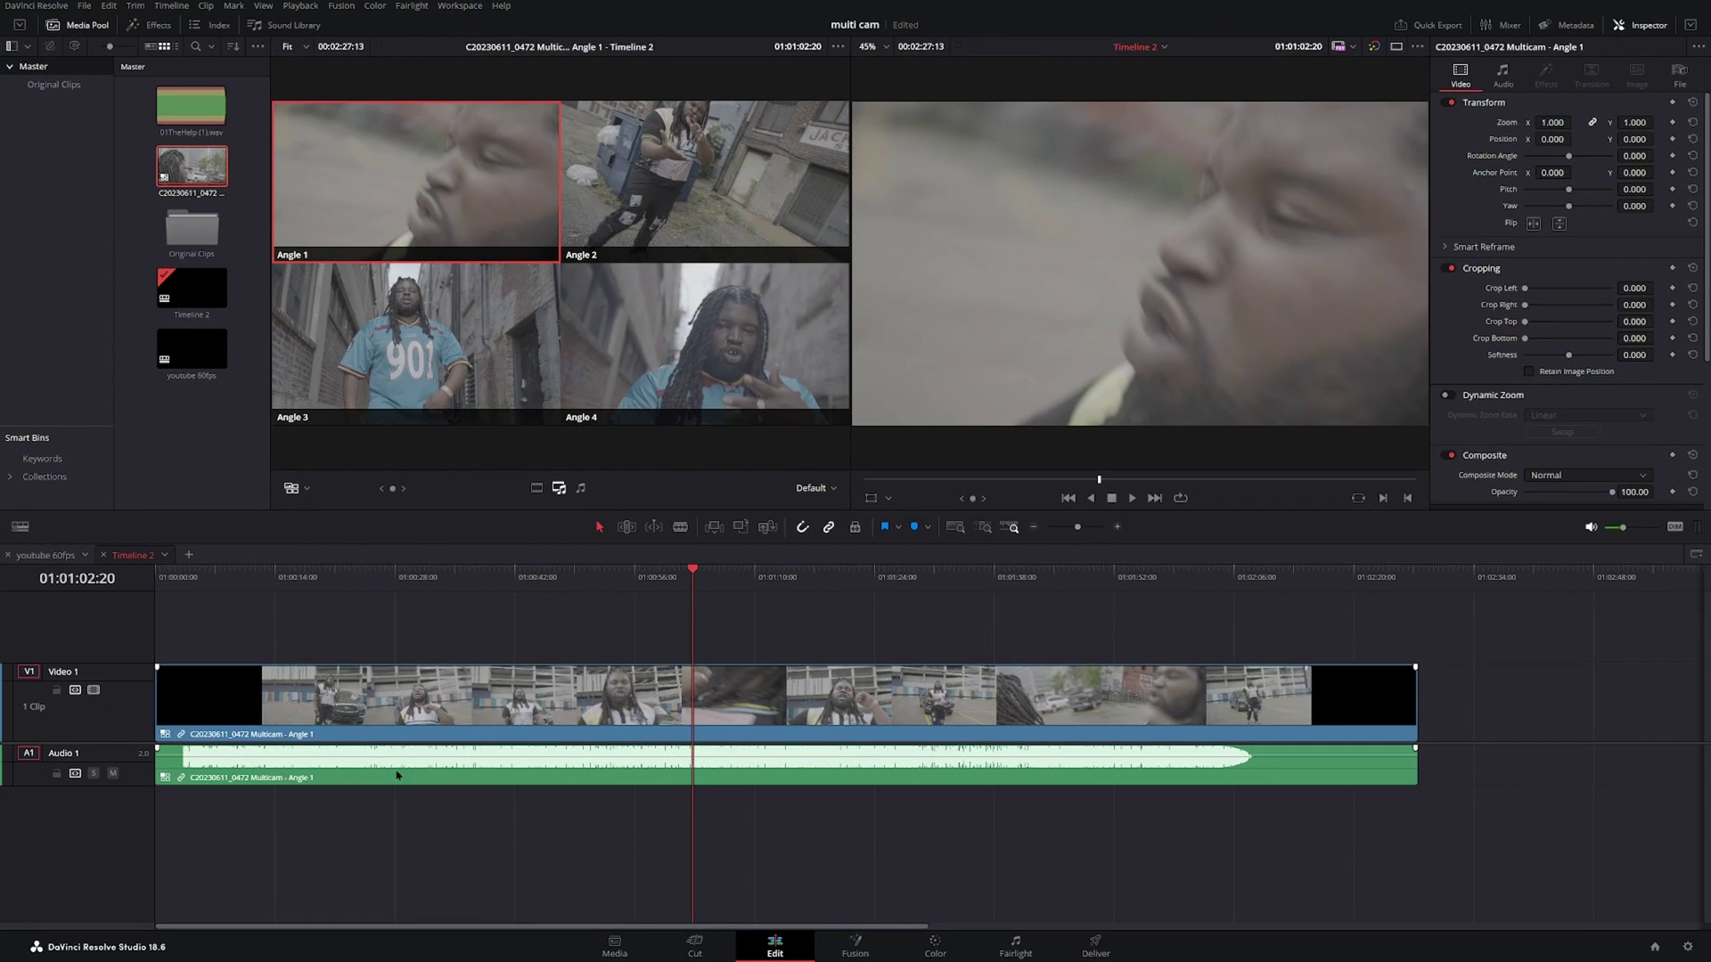
pyautogui.rightClick(348, 775)
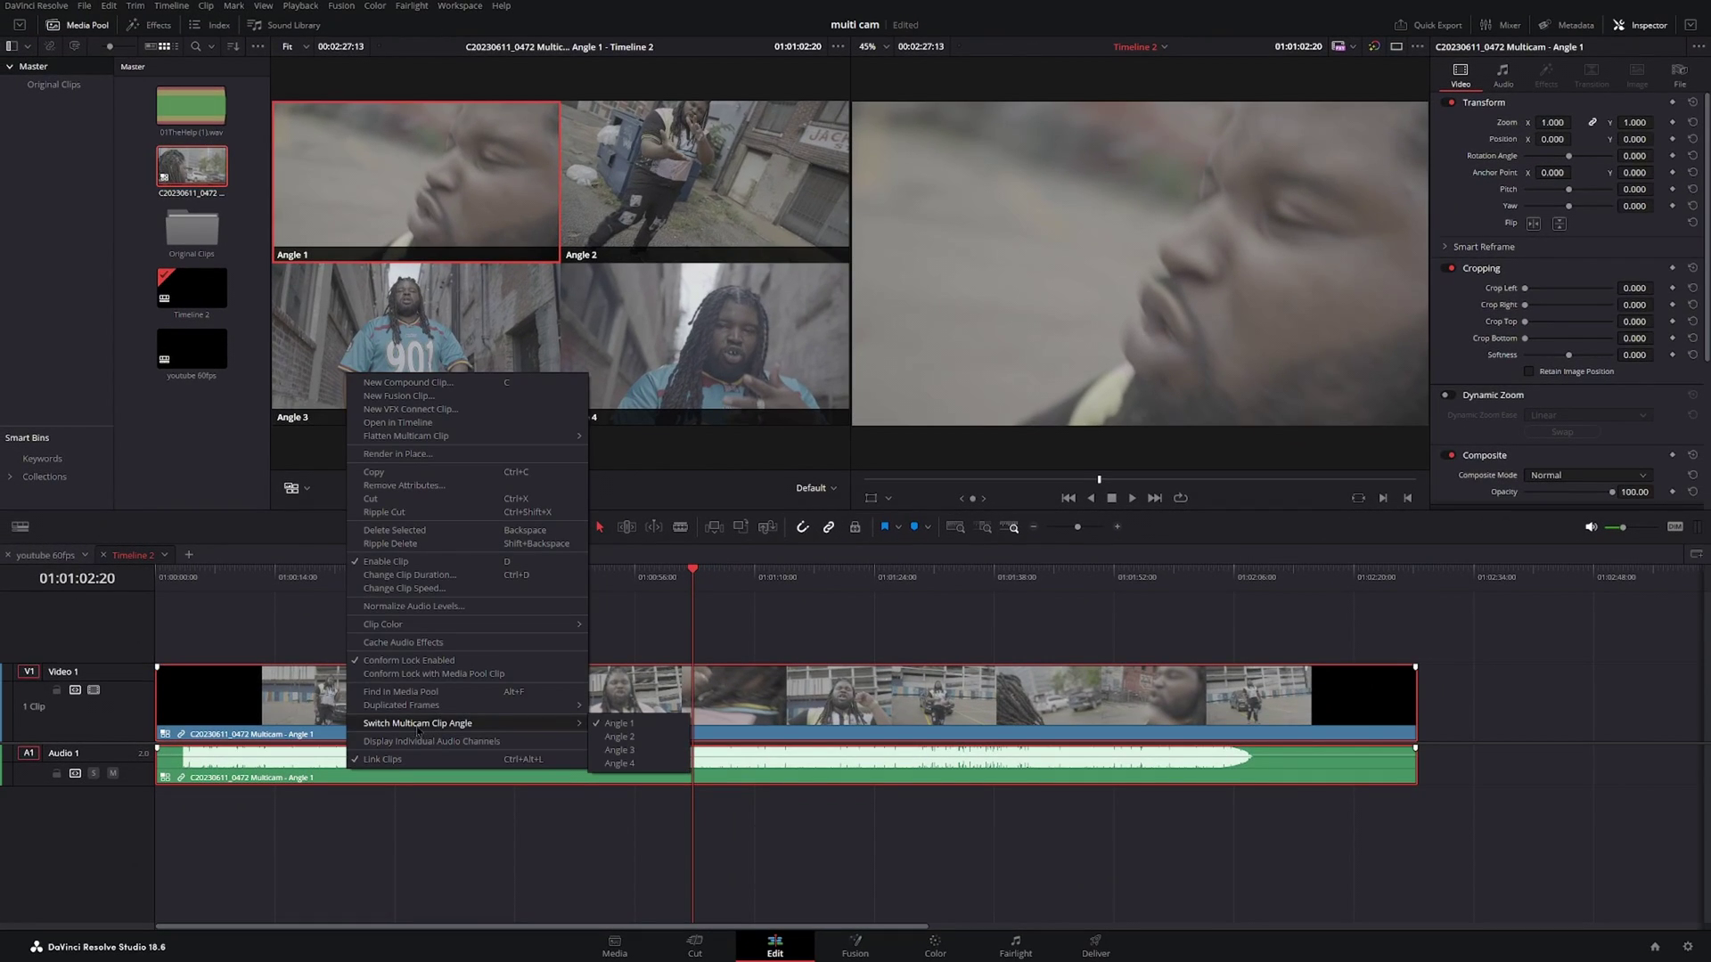
pyautogui.click(635, 723)
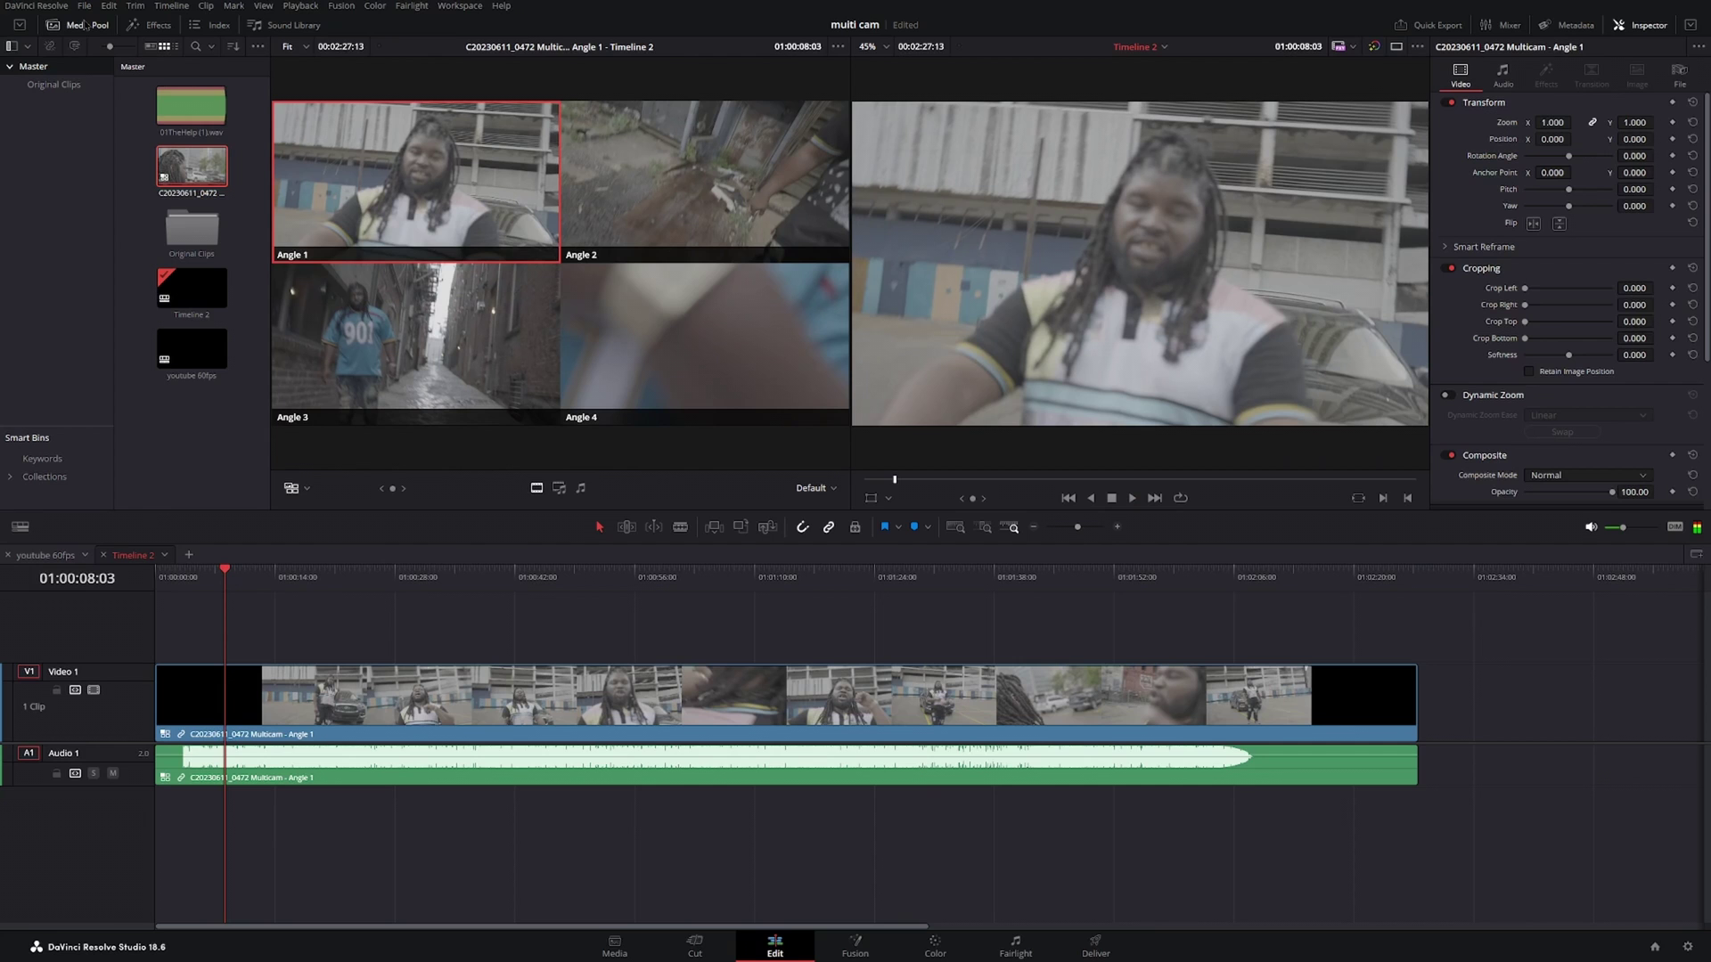
pyautogui.click(75, 26)
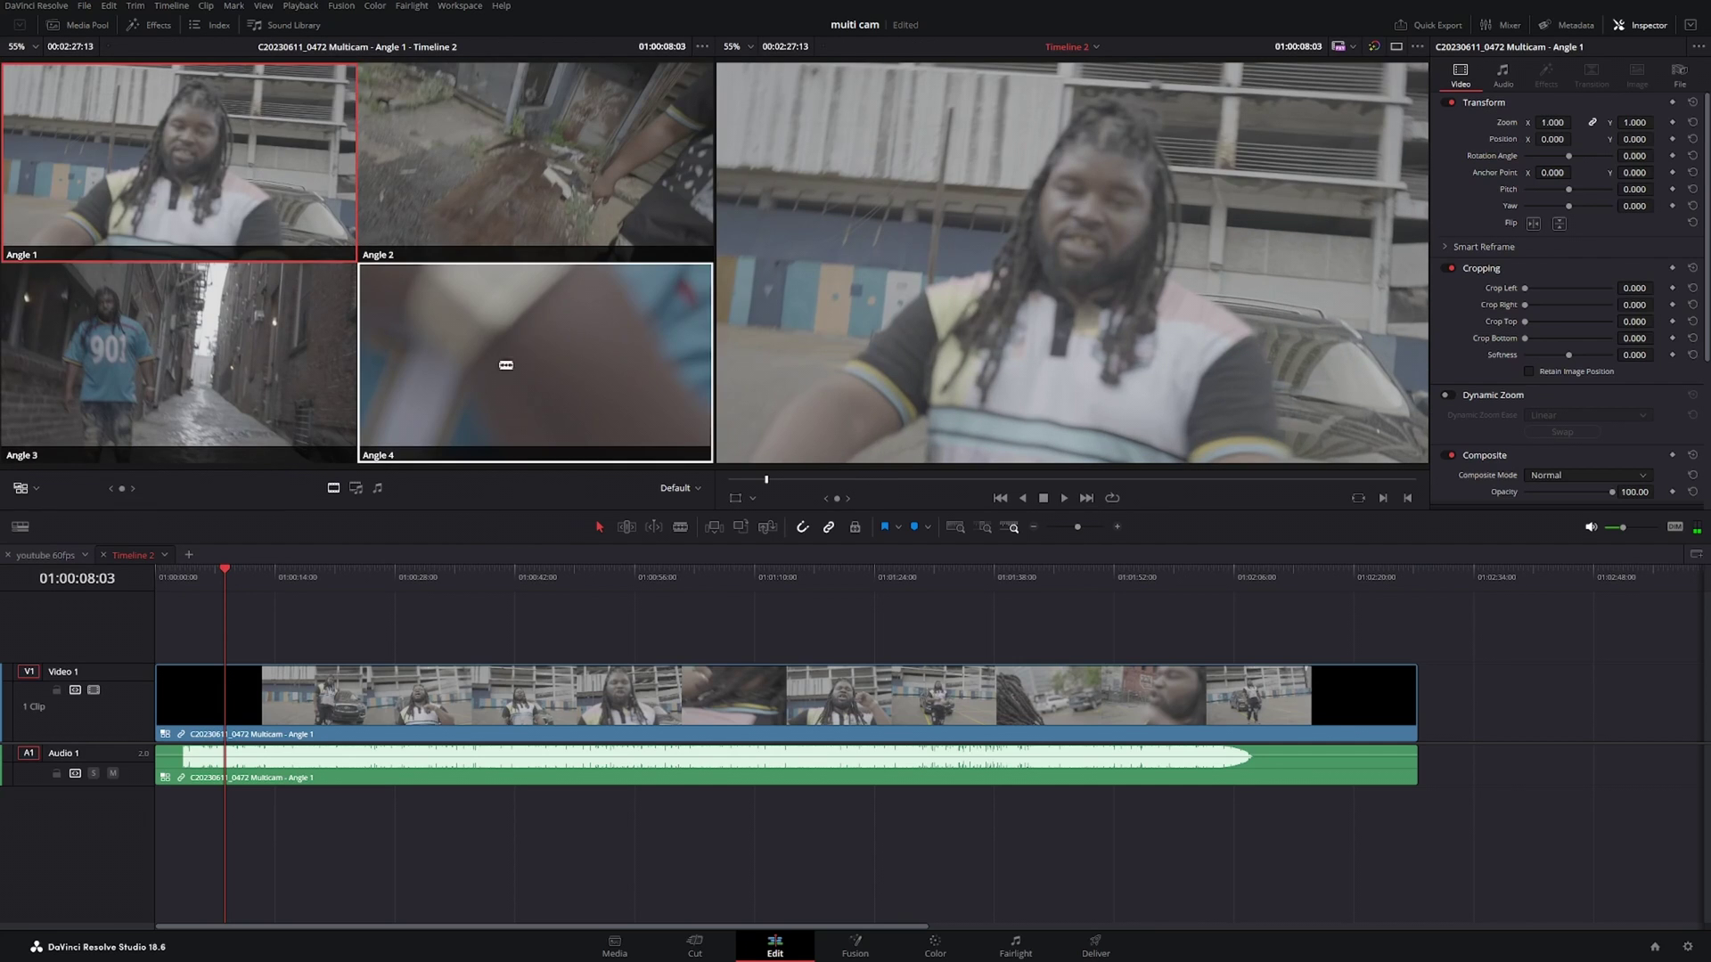
# Play Timeline 2 and cut live to Angle 2, Angle 3, then back to Angle 1.
pyautogui.press('space')
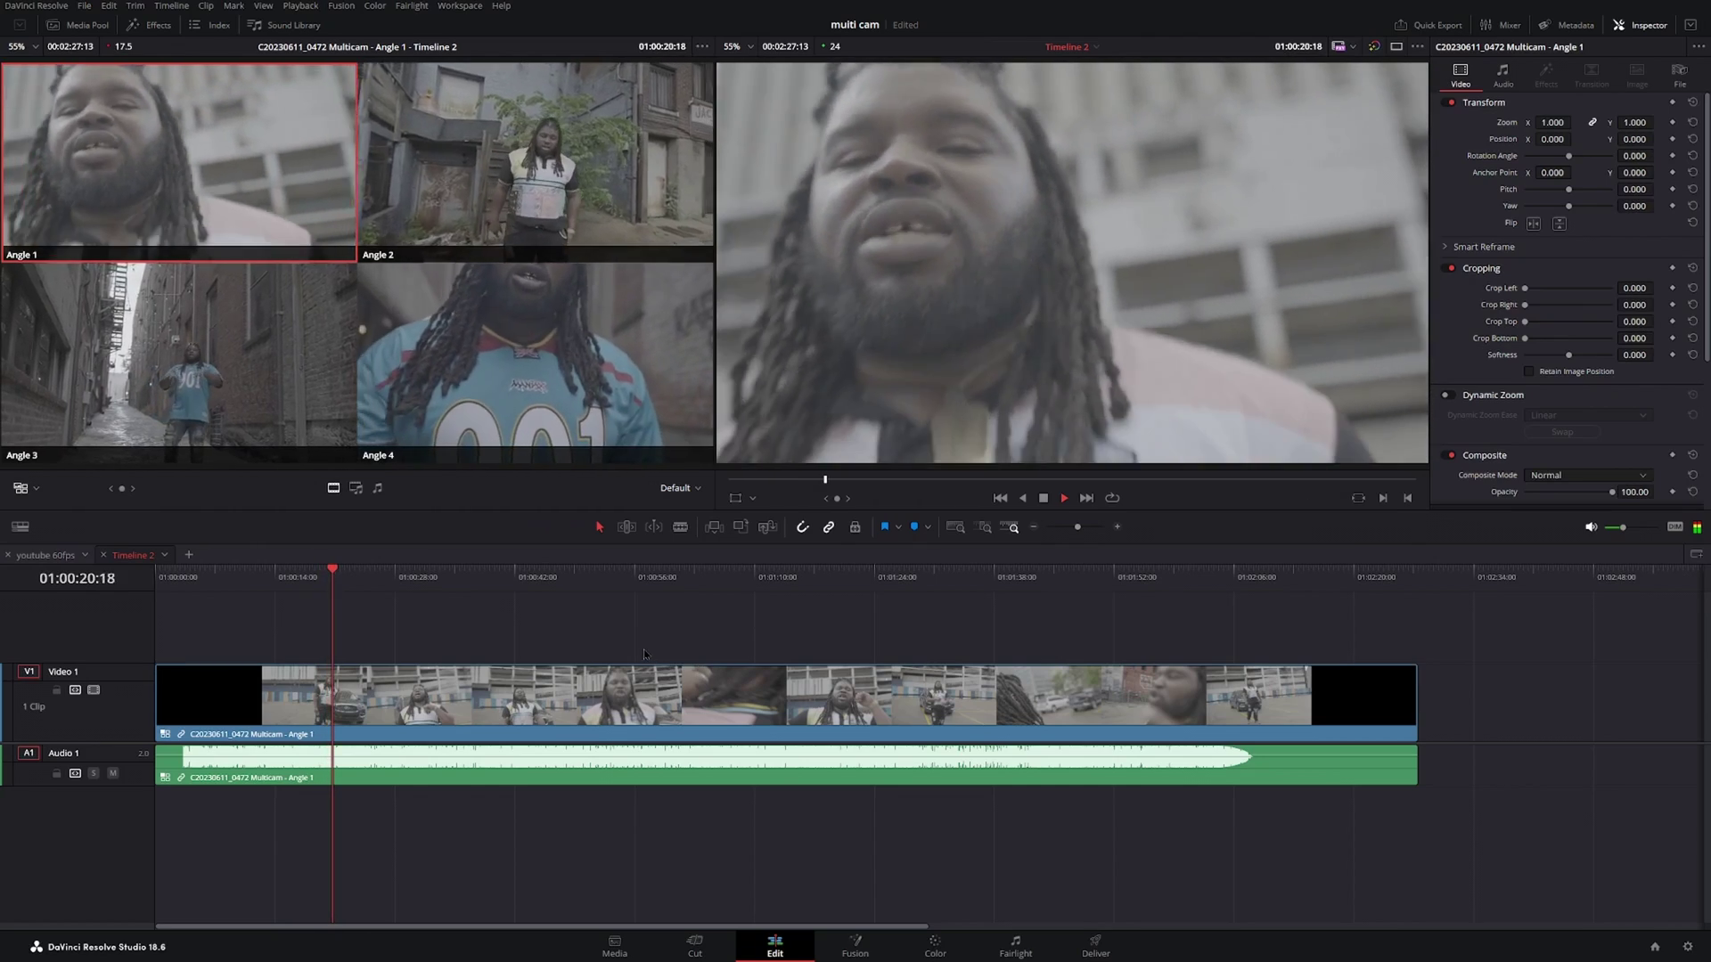
pyautogui.press('2')
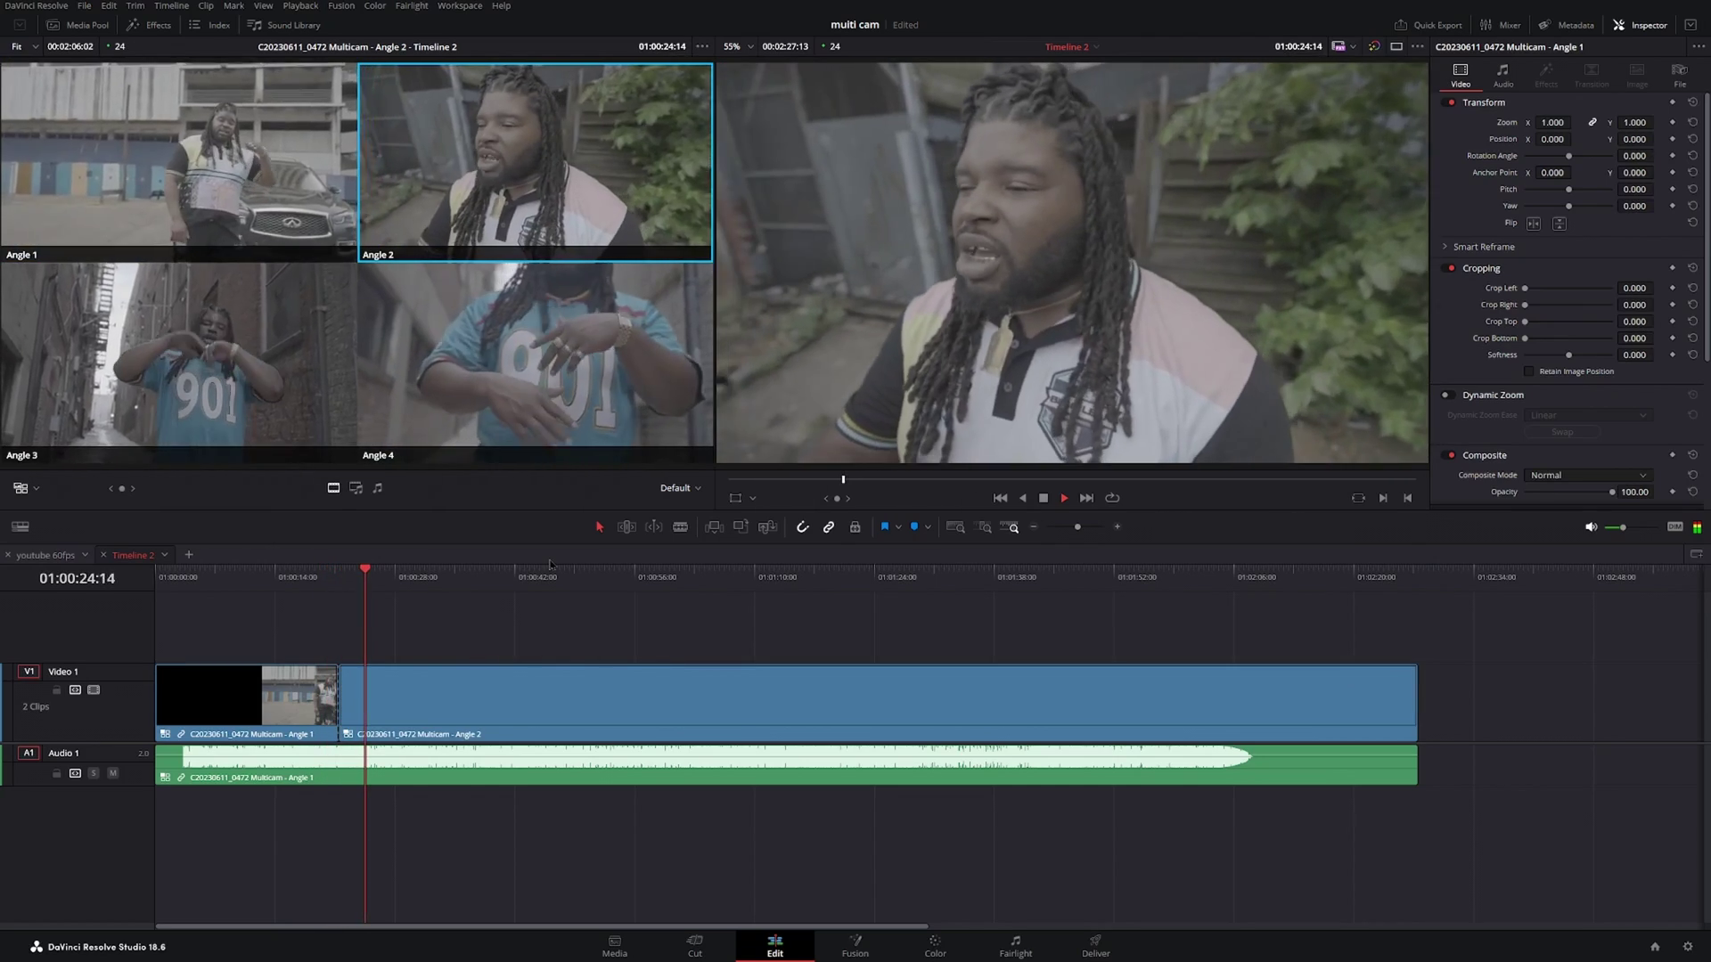
pyautogui.press('3')
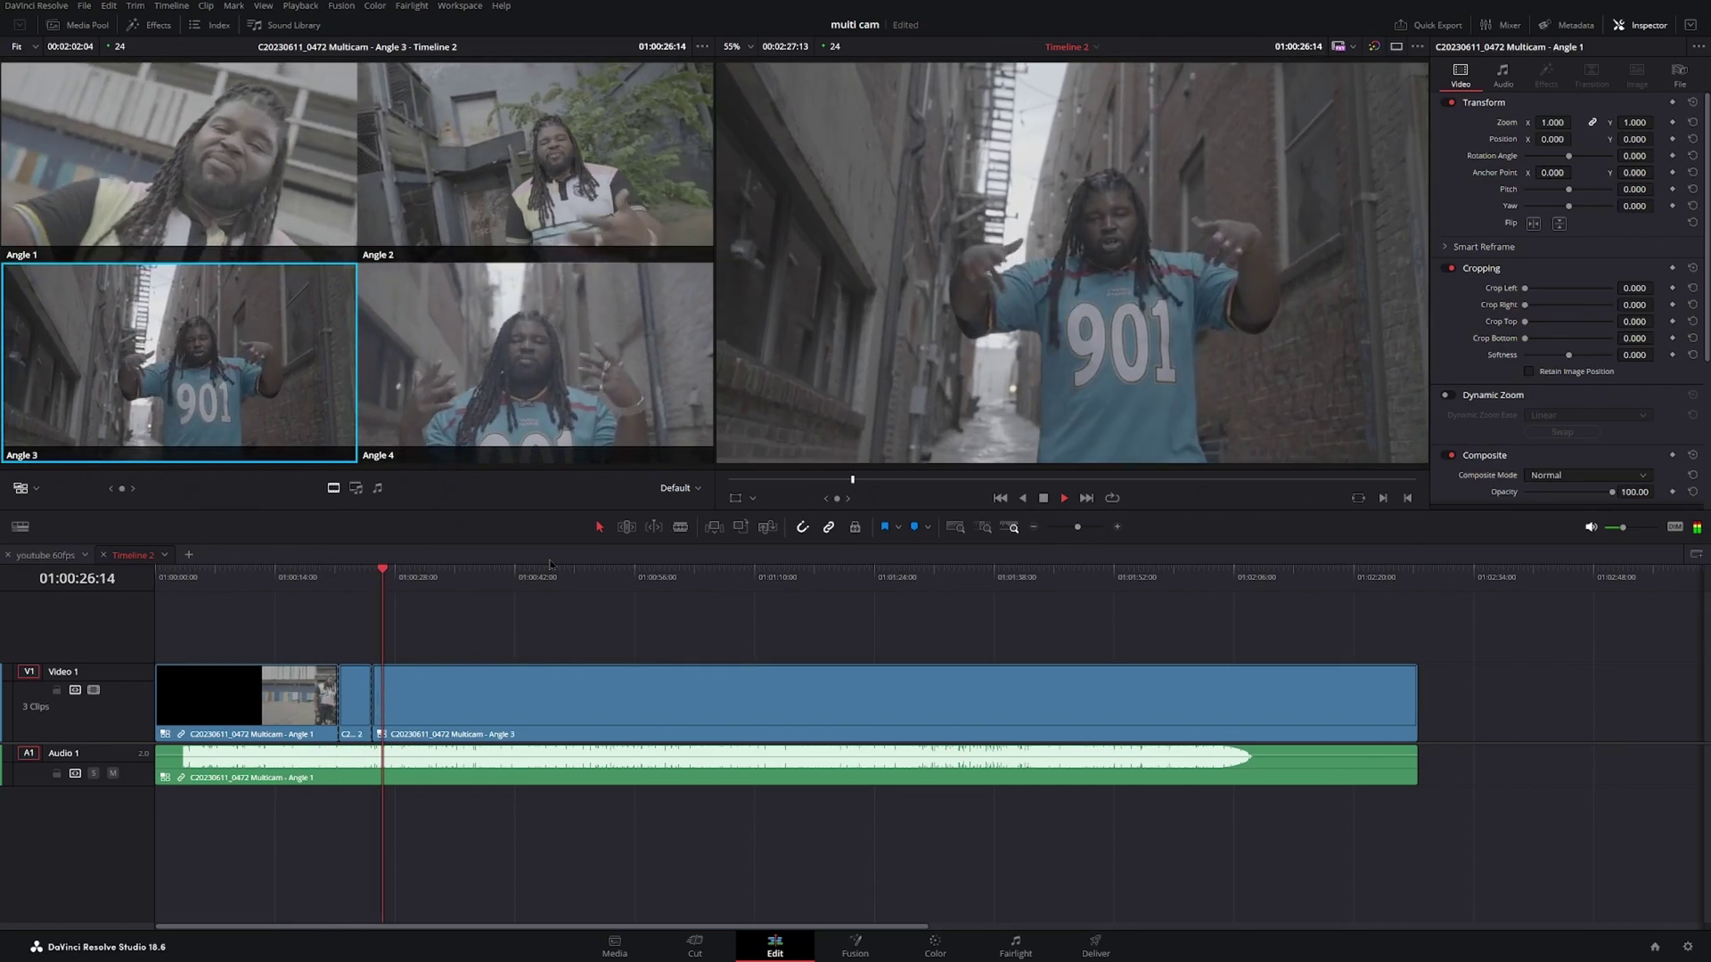
pyautogui.press('1')
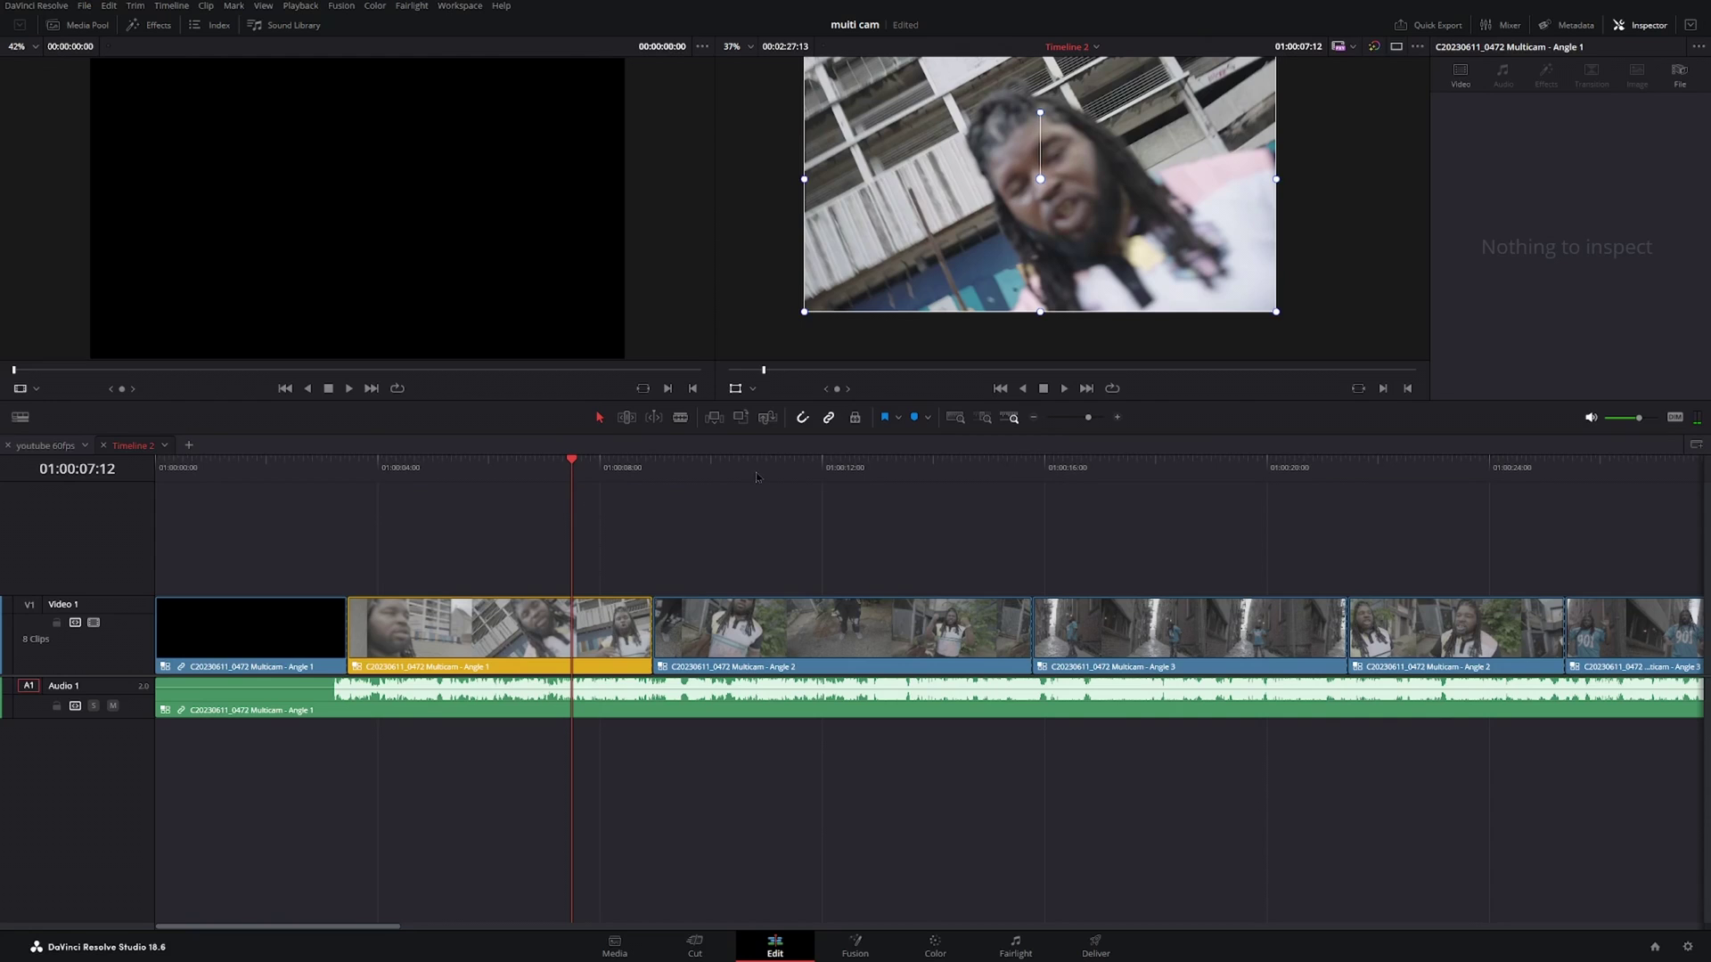
# Switch the Angle 2 clip at 01:00:12:11 to Angle 4, move its cut earlier and slip it.
pyautogui.moveTo(837, 474)
pyautogui.mouseDown()
pyautogui.moveTo(962, 477)
pyautogui.moveTo(849, 483)
pyautogui.mouseUp()
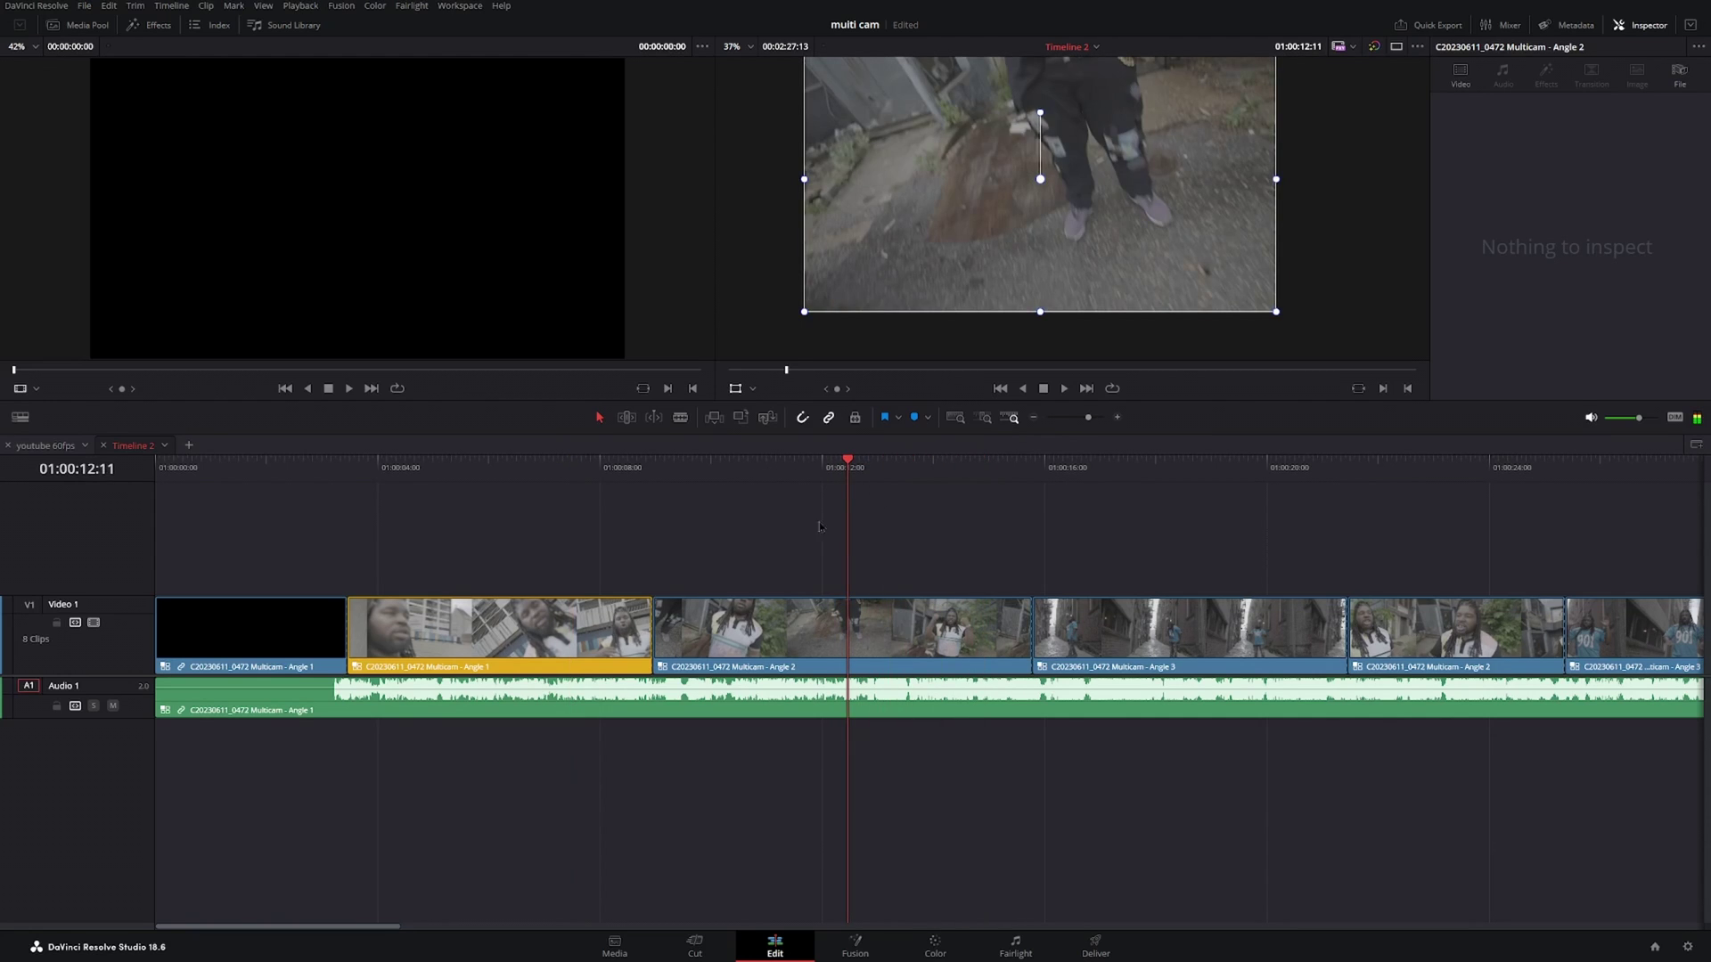
pyautogui.rightClick(785, 633)
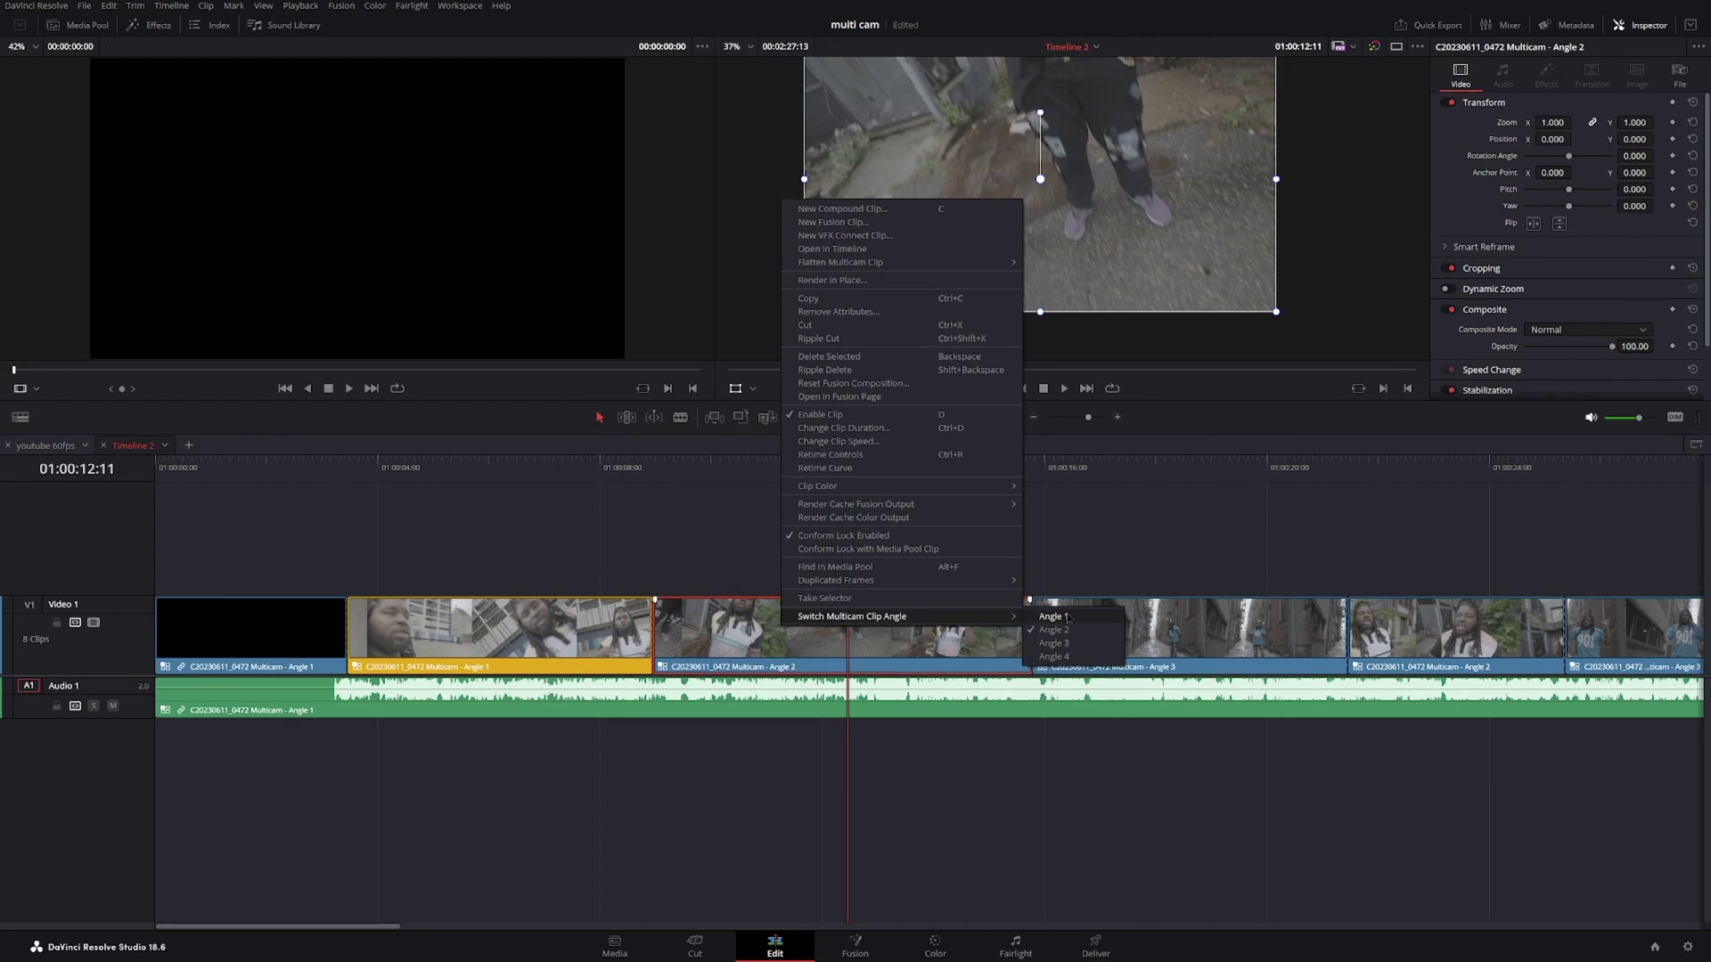
pyautogui.click(1054, 657)
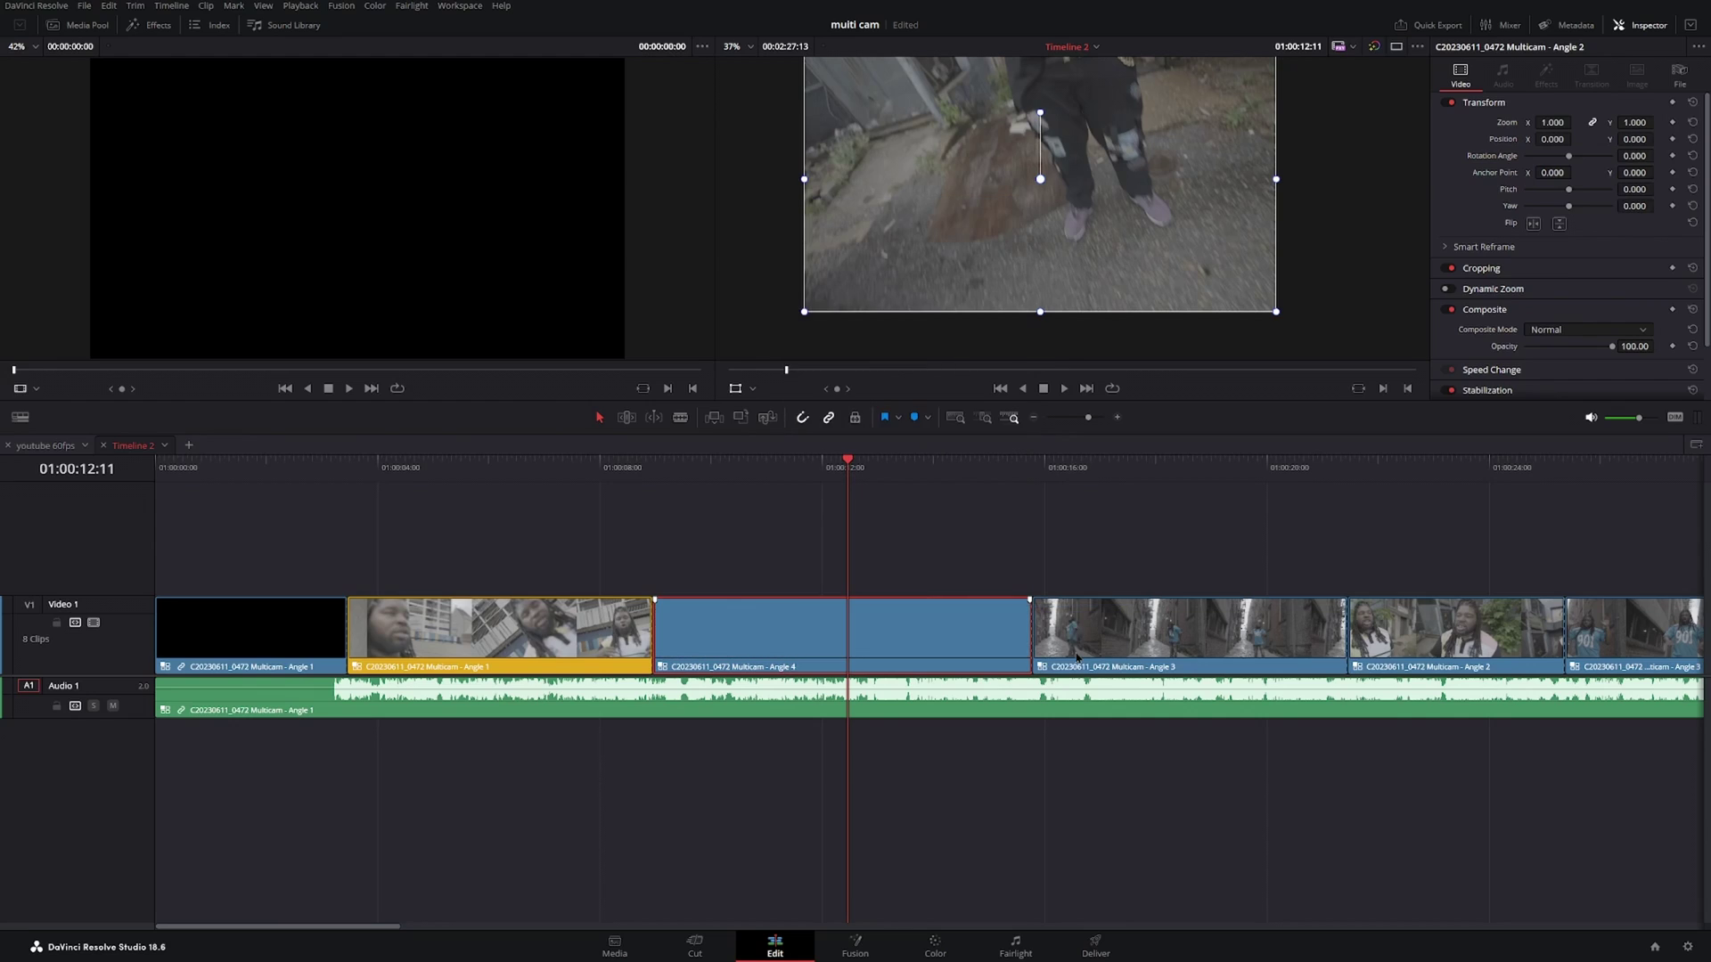
pyautogui.click(686, 506)
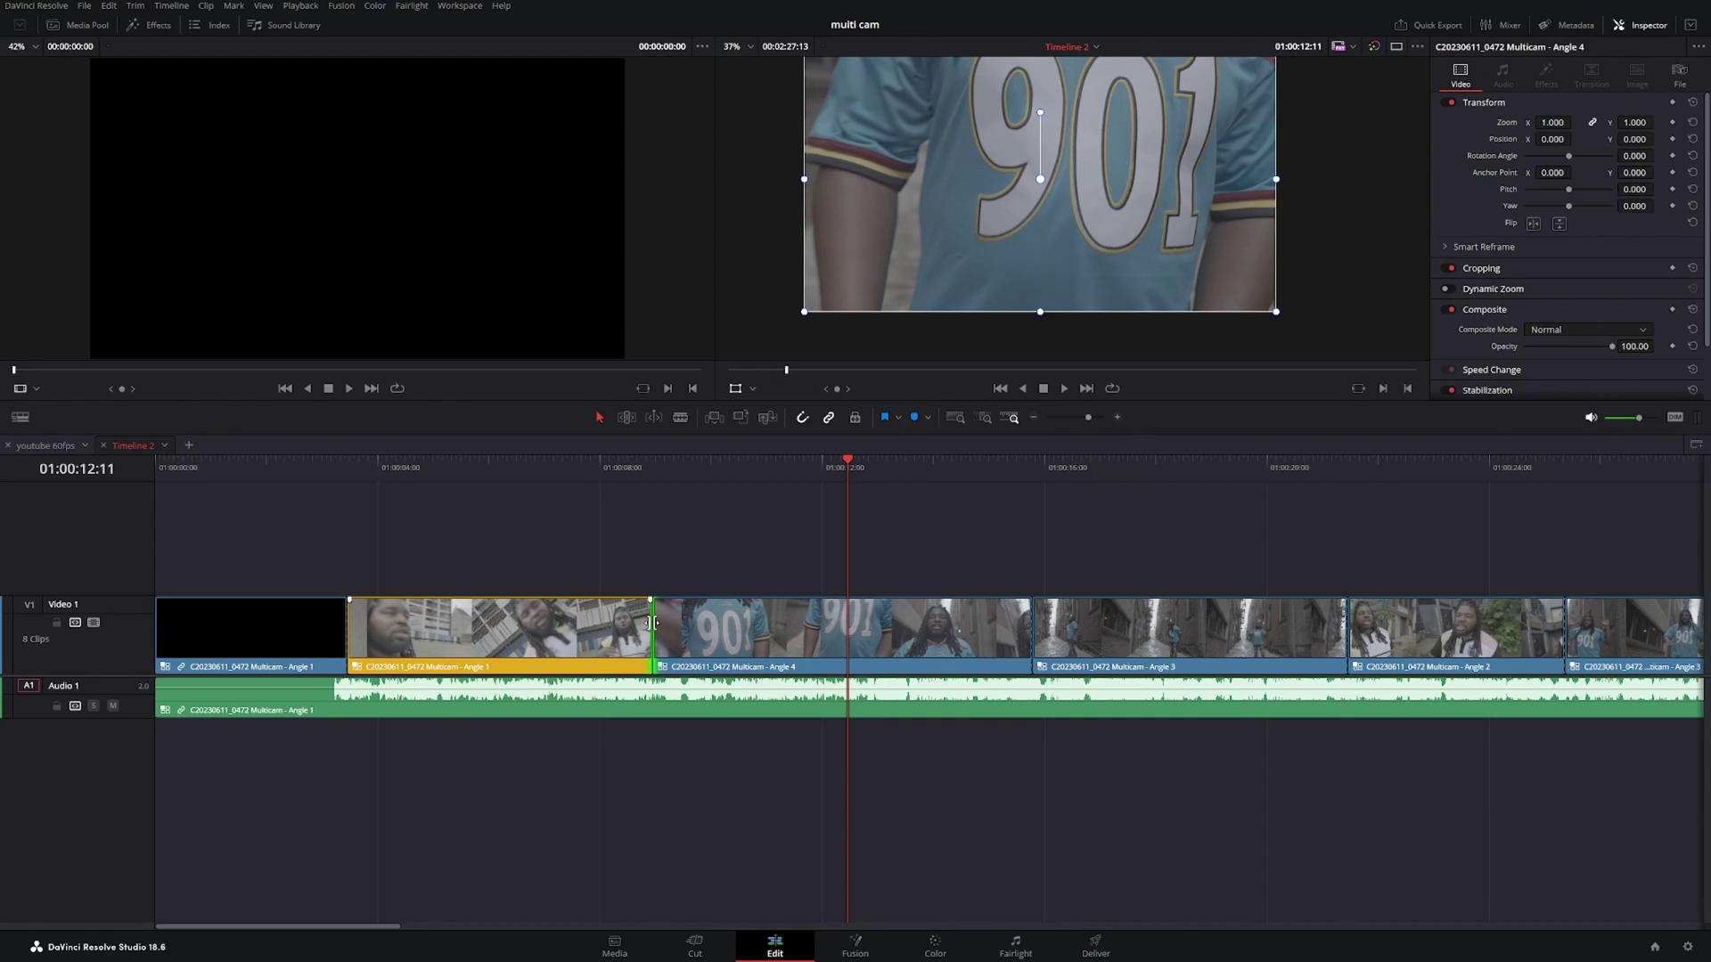
pyautogui.moveTo(651, 622)
pyautogui.mouseDown()
pyautogui.moveTo(526, 622)
pyautogui.moveTo(825, 622)
pyautogui.moveTo(504, 621)
pyautogui.moveTo(660, 622)
pyautogui.mouseUp()
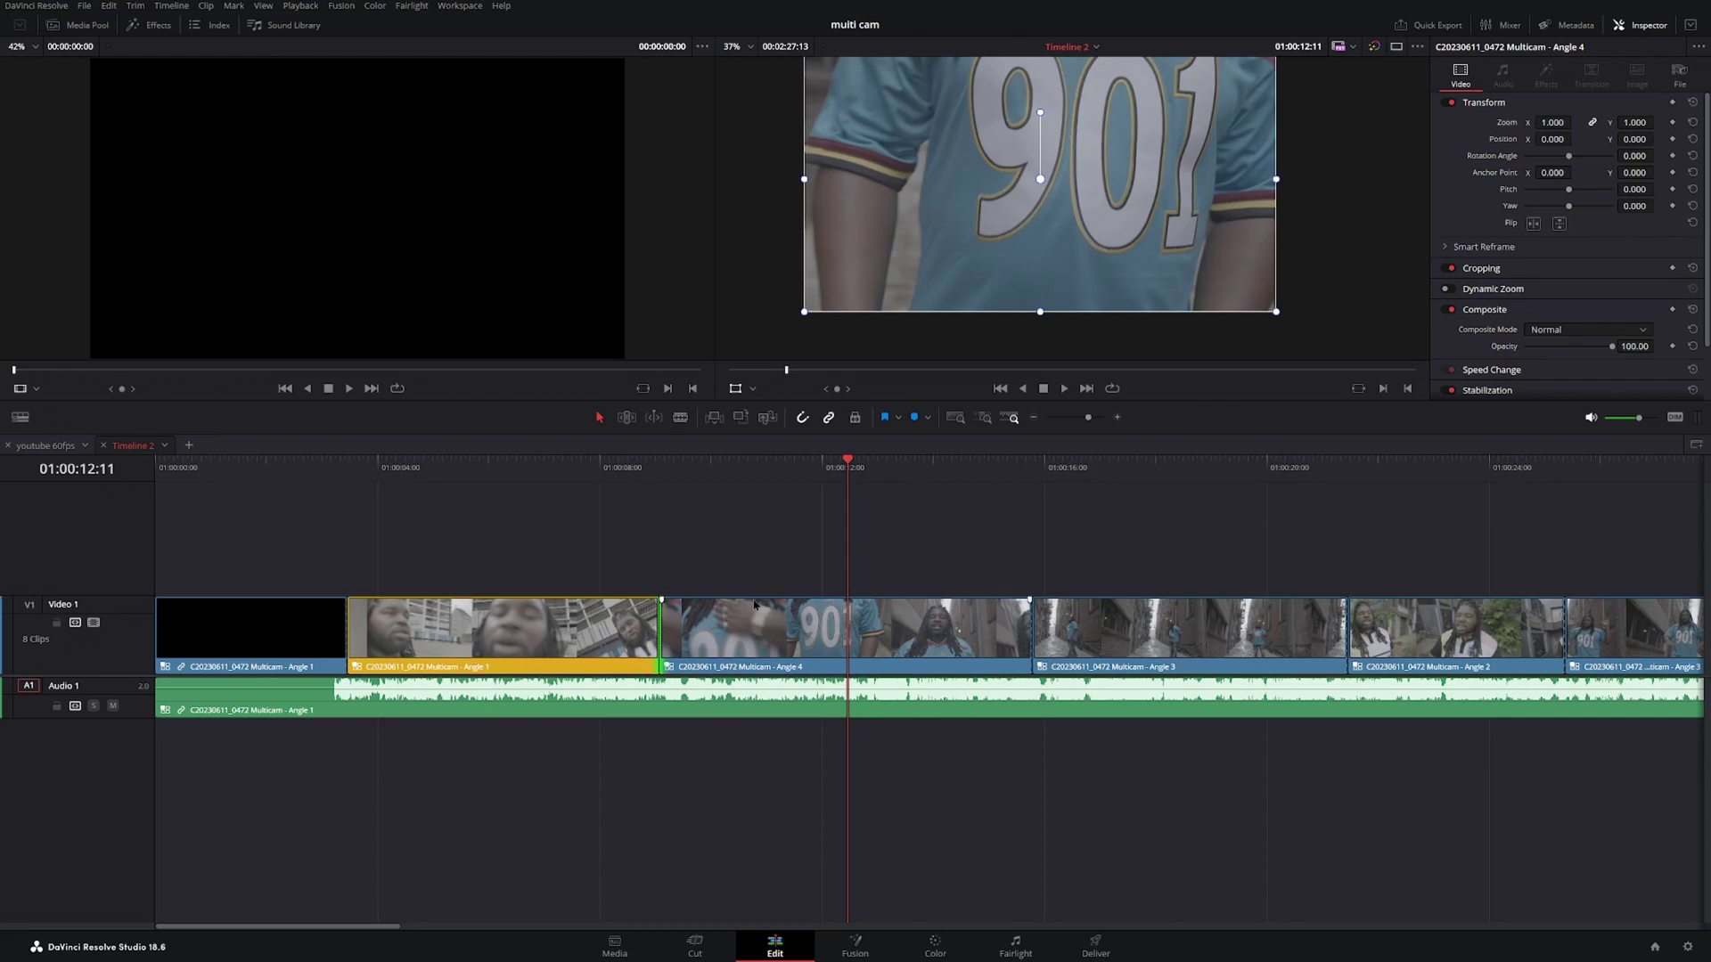
pyautogui.moveTo(802, 635); pyautogui.dragTo(828, 530)
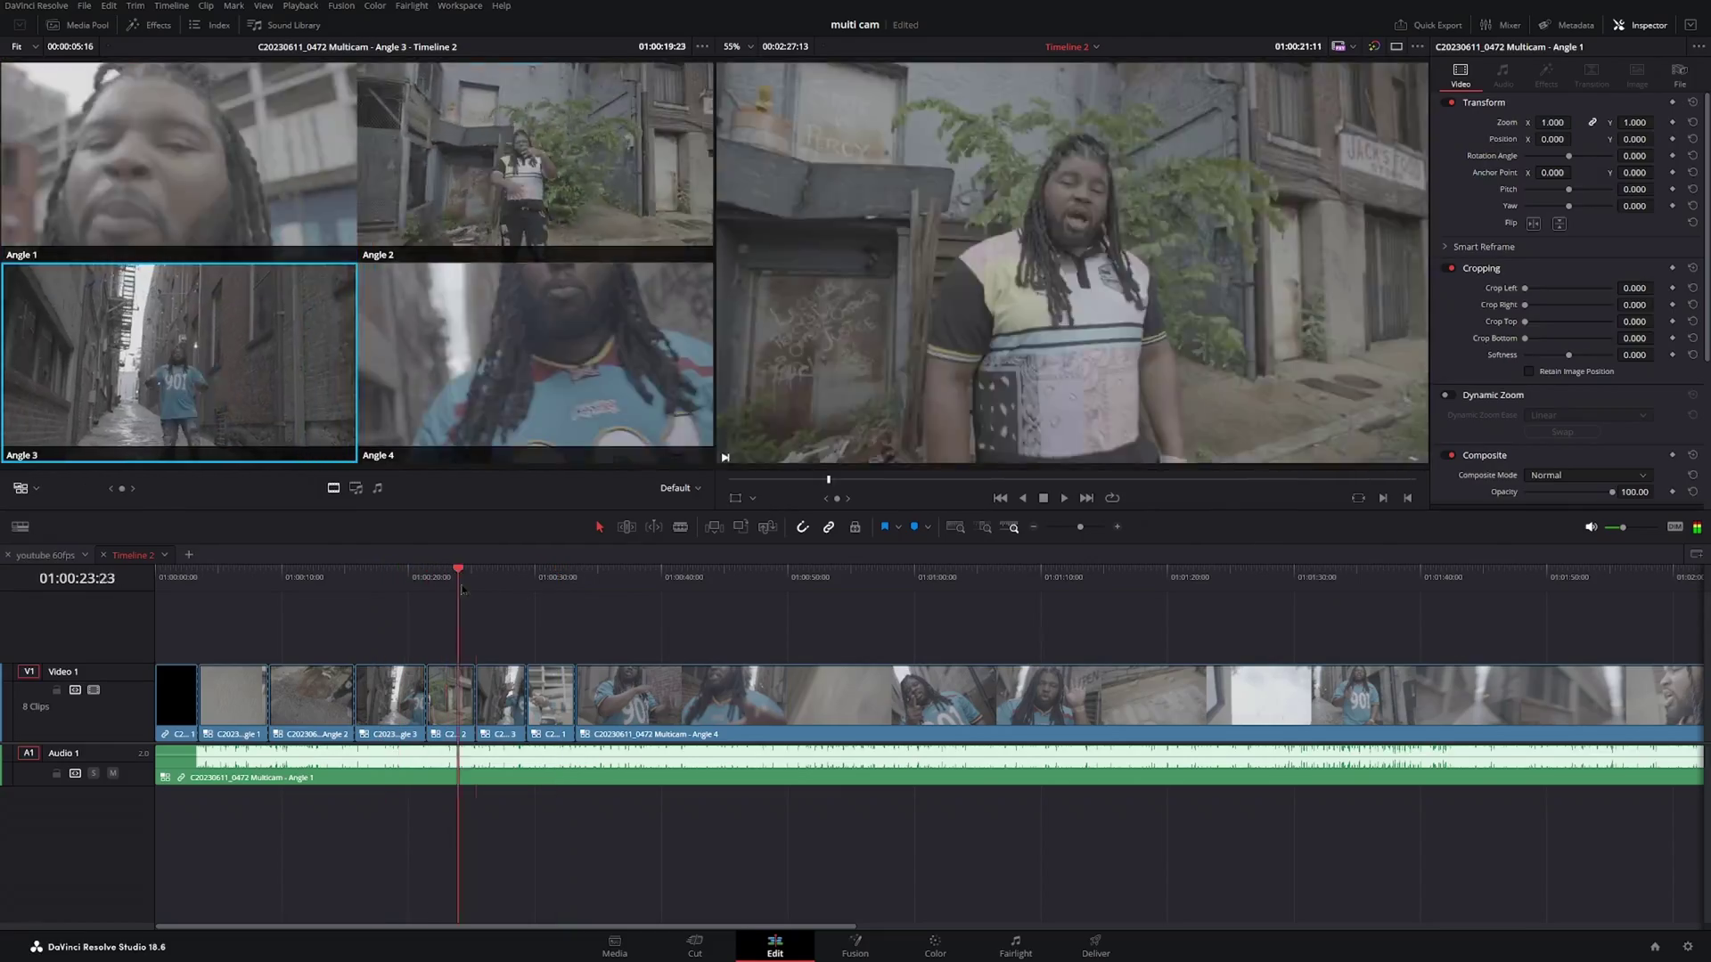
# Scrub Timeline 2 to 01:00:38:19, where Angle 4 plays beside the four-angle viewer.
pyautogui.moveTo(462, 589); pyautogui.dragTo(652, 590)
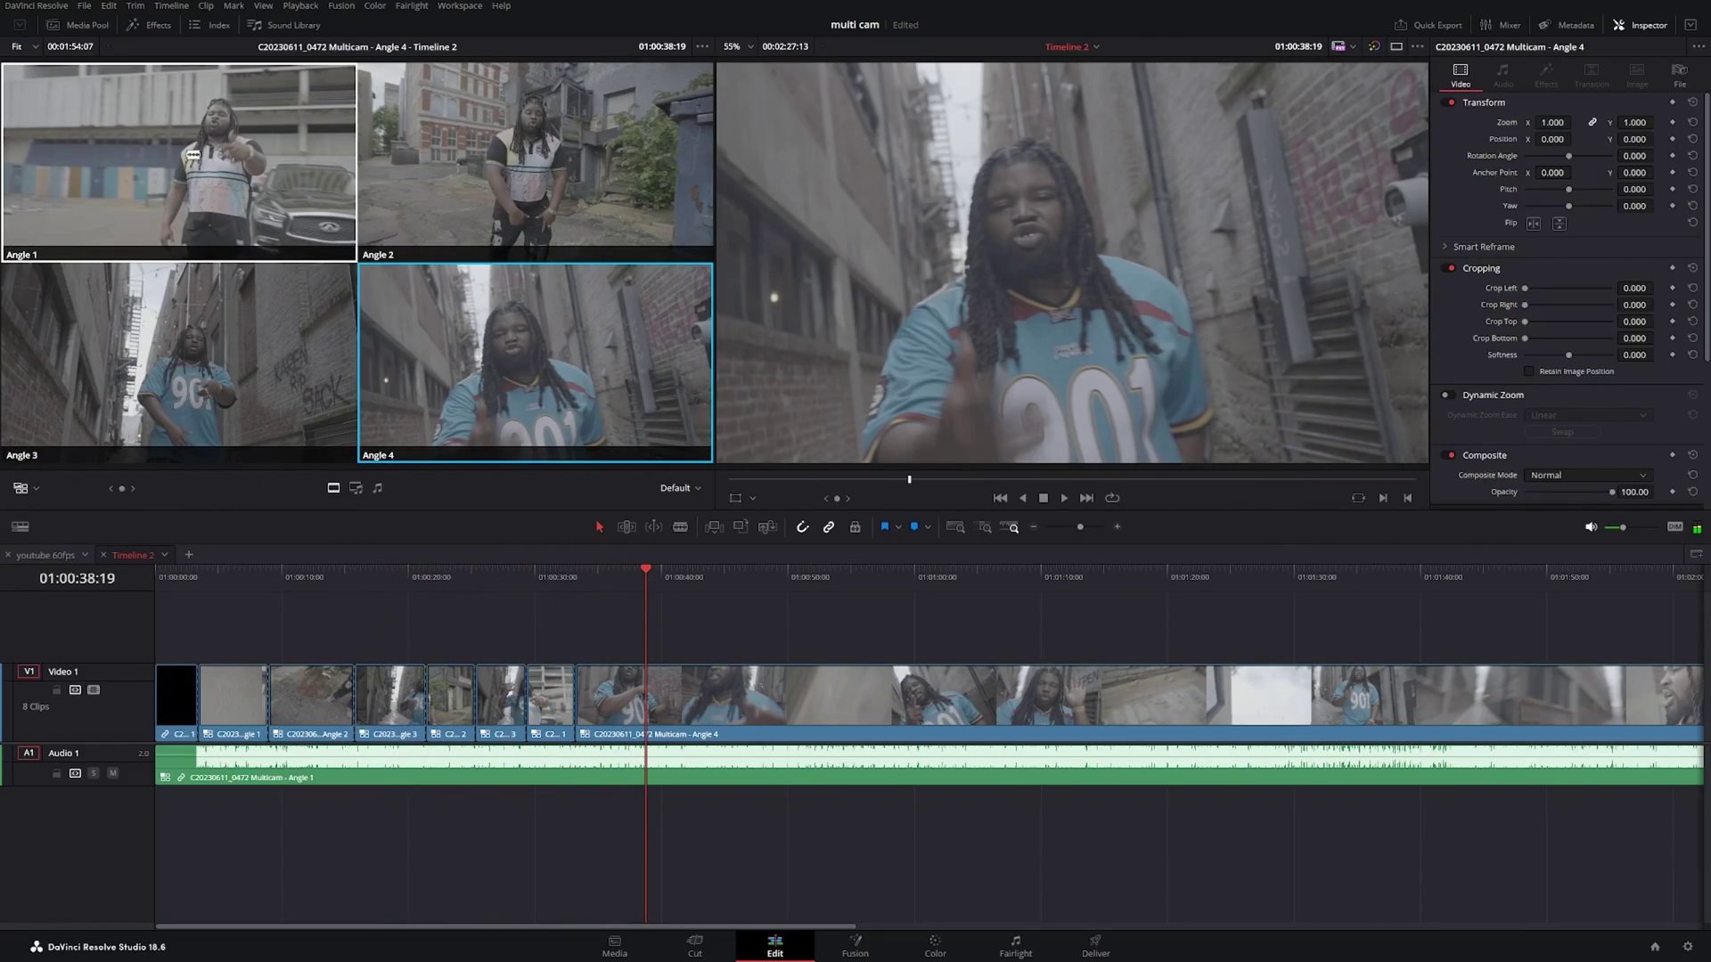
# Show the Media Pool again and open the Original Clips bin.
pyautogui.click(80, 25)
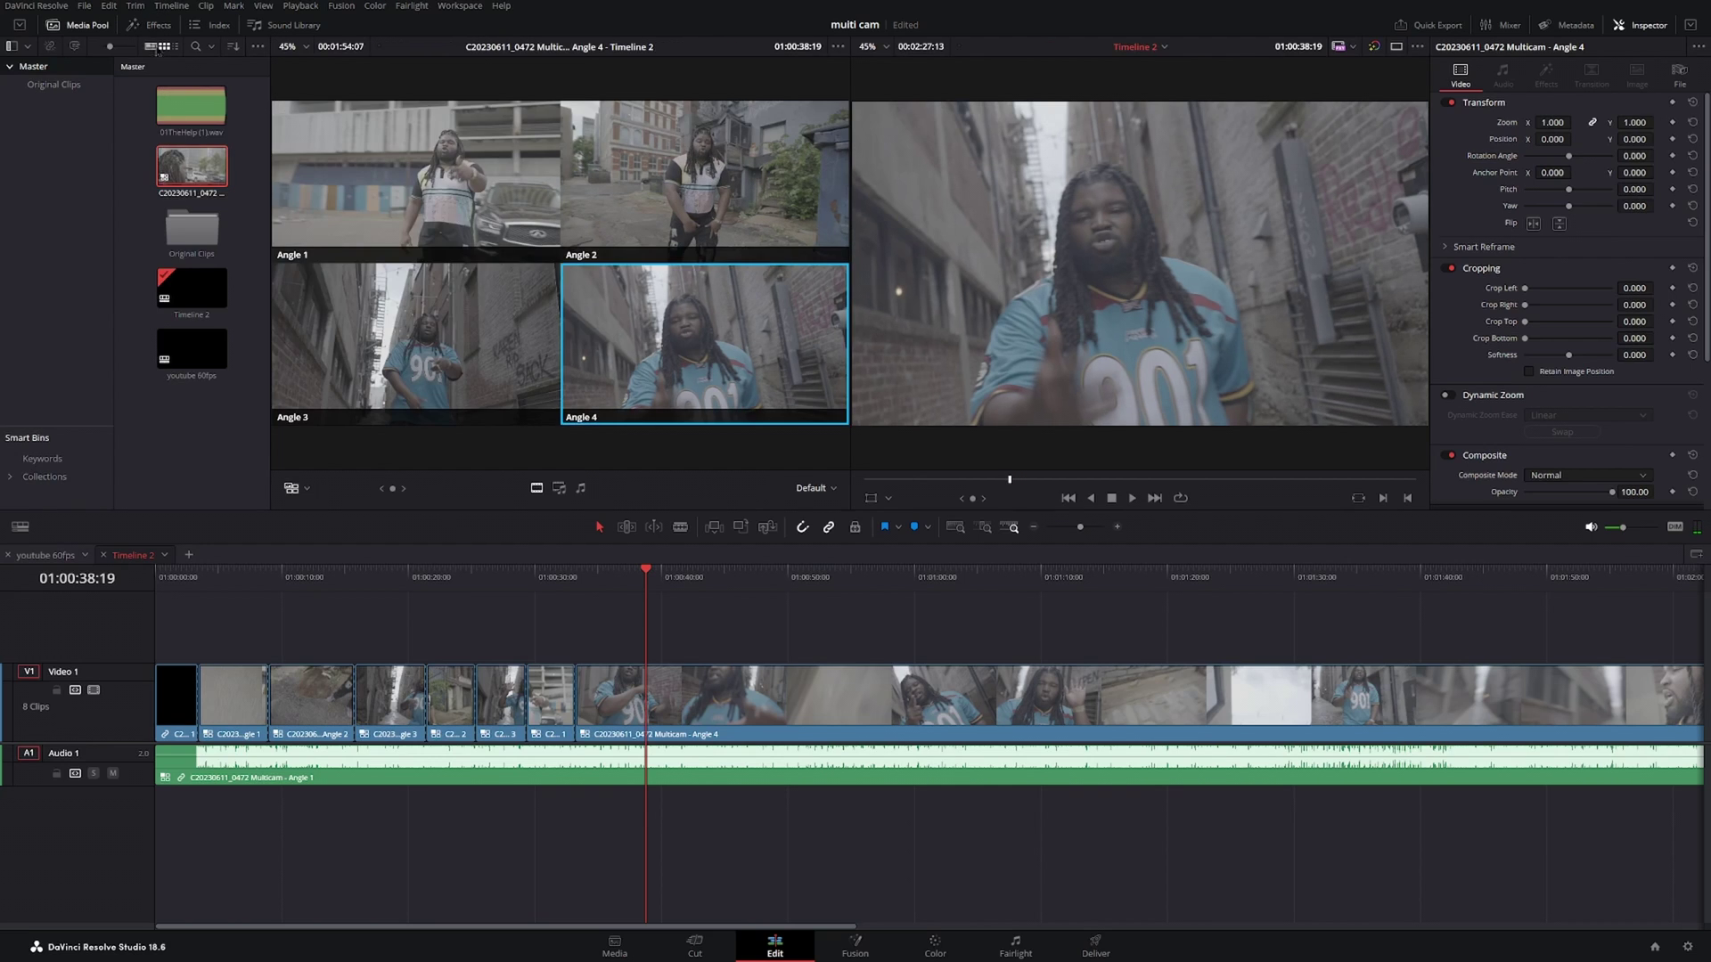
pyautogui.doubleClick(192, 230)
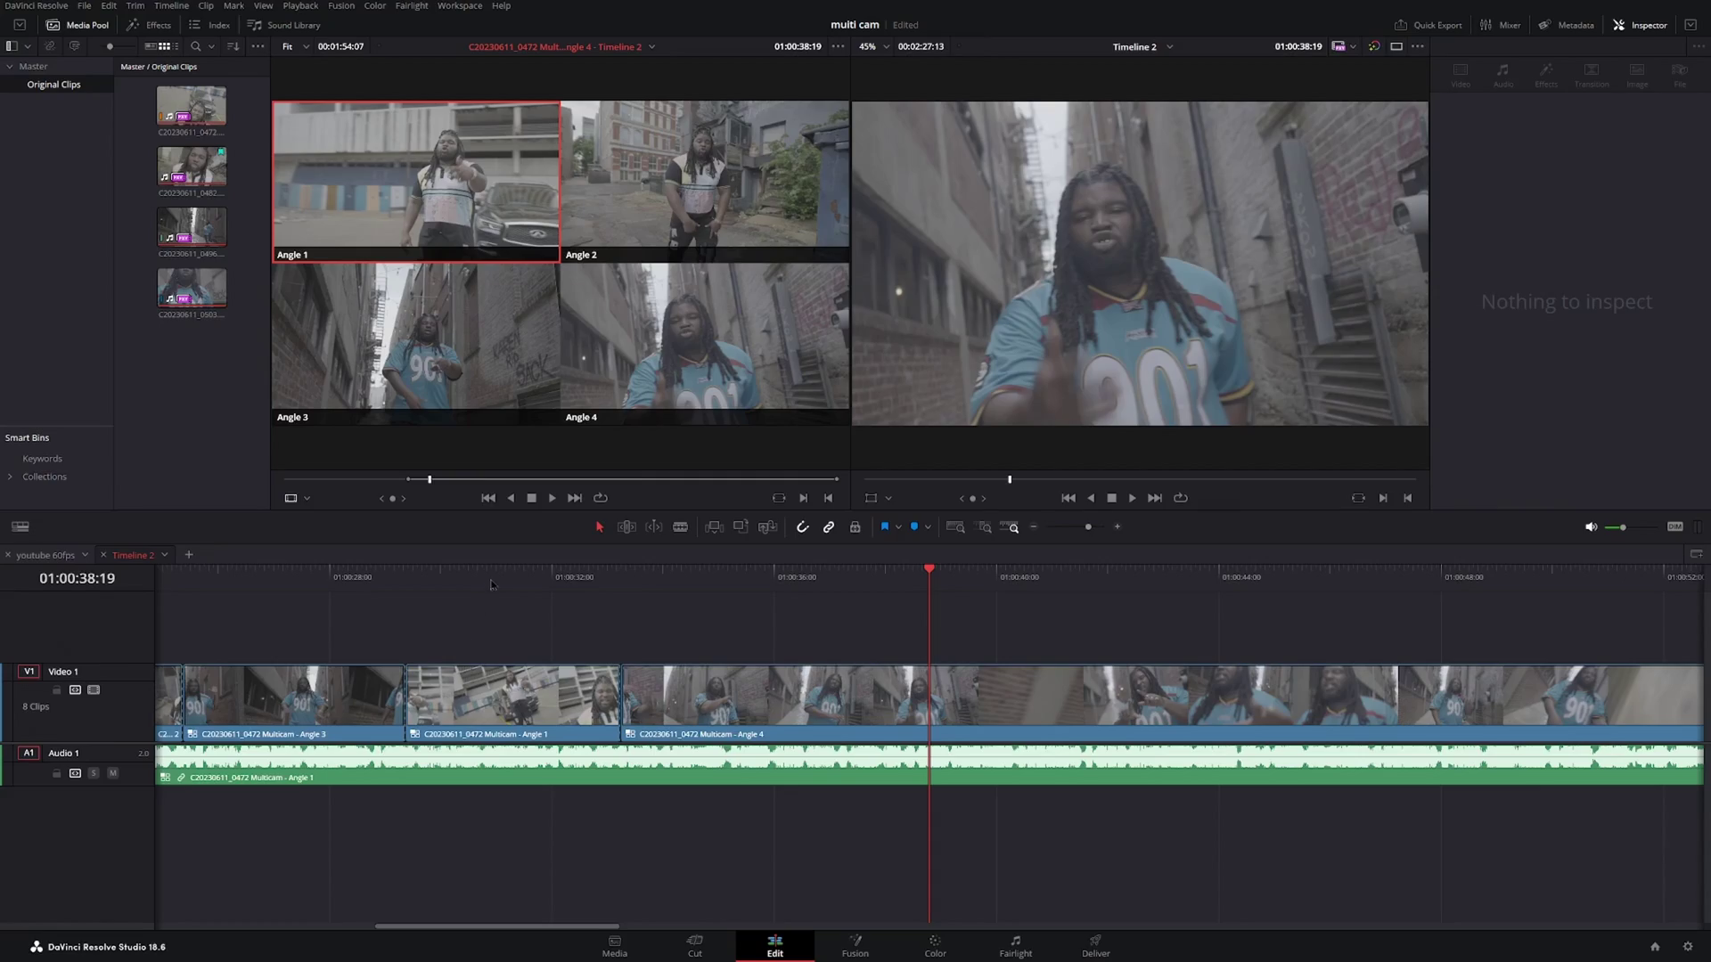
# Play back the cut and select the two Angle 1 clips on Timeline 2.
pyautogui.click(497, 577)
pyautogui.press('space')
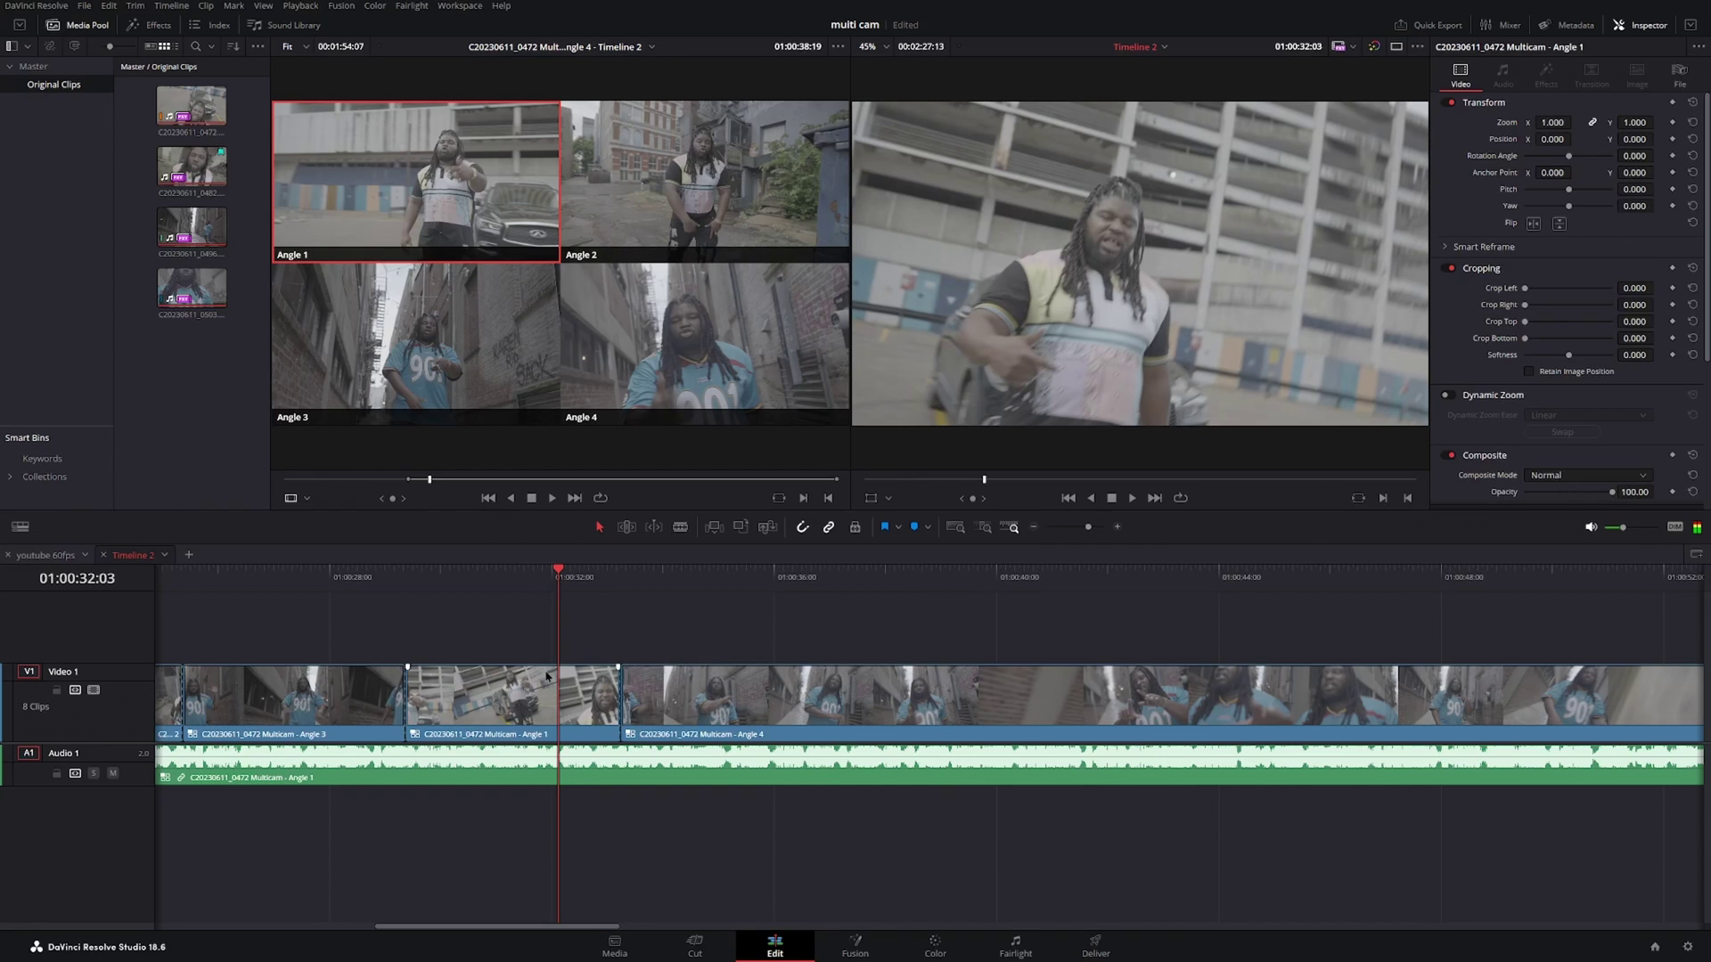
pyautogui.hscroll(-5, 623, 614)
pyautogui.hscroll(-8, 712, 622)
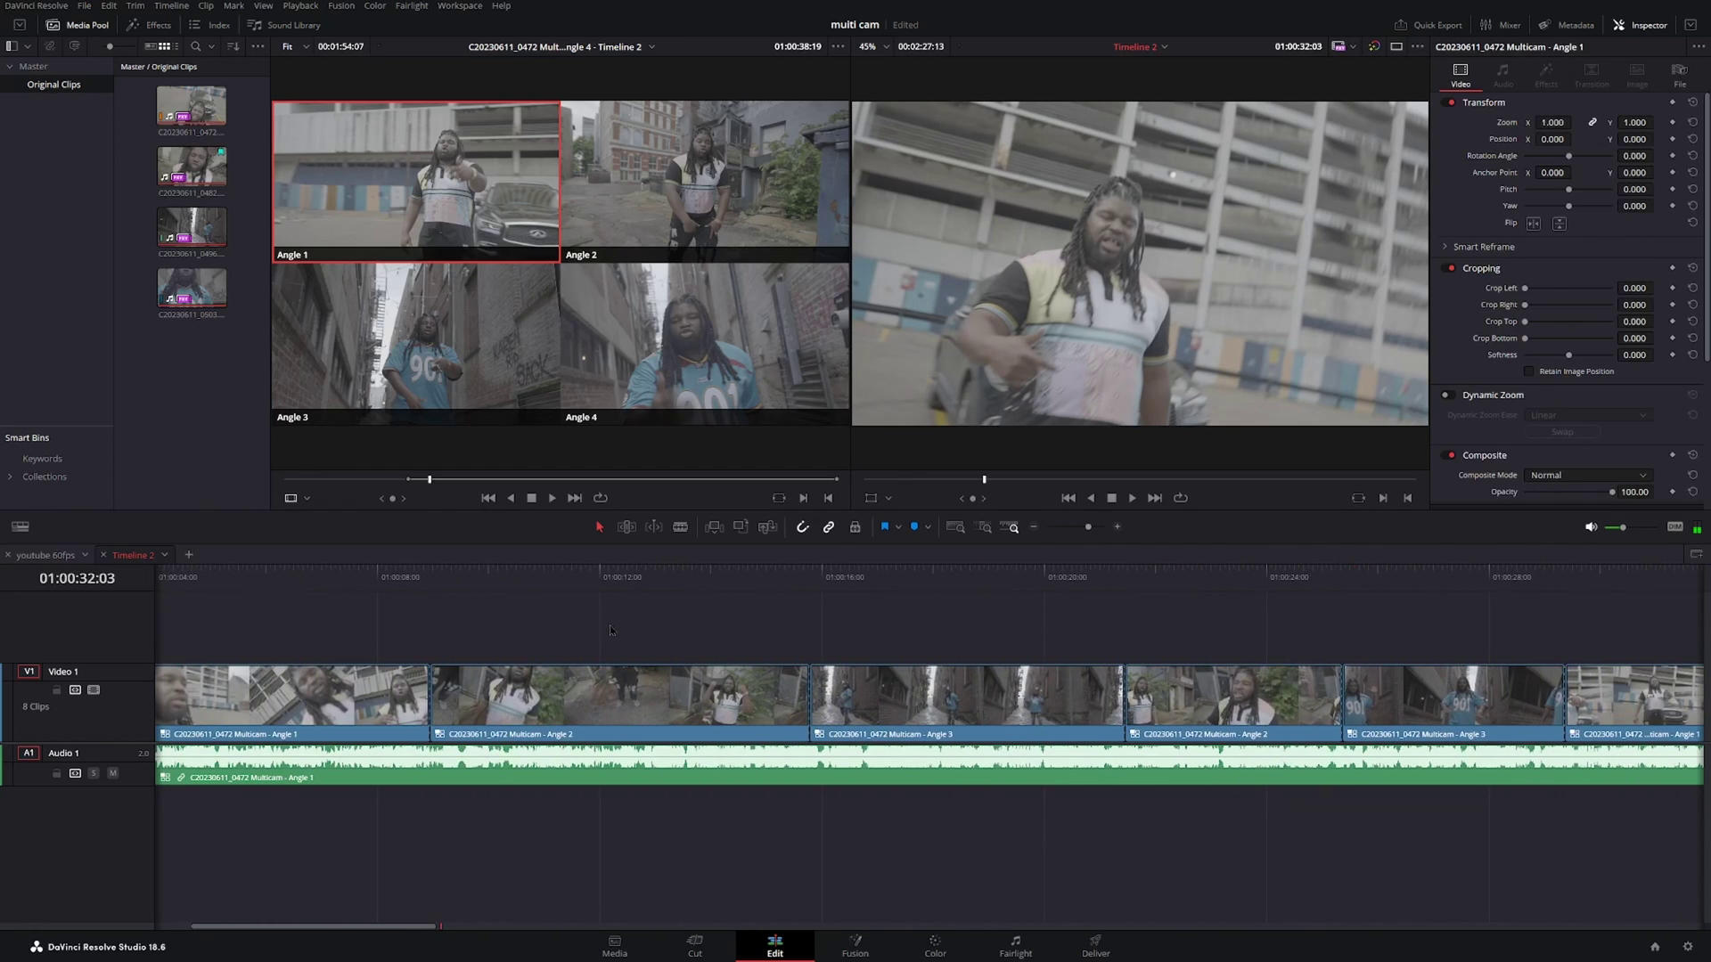
pyautogui.click(478, 706)
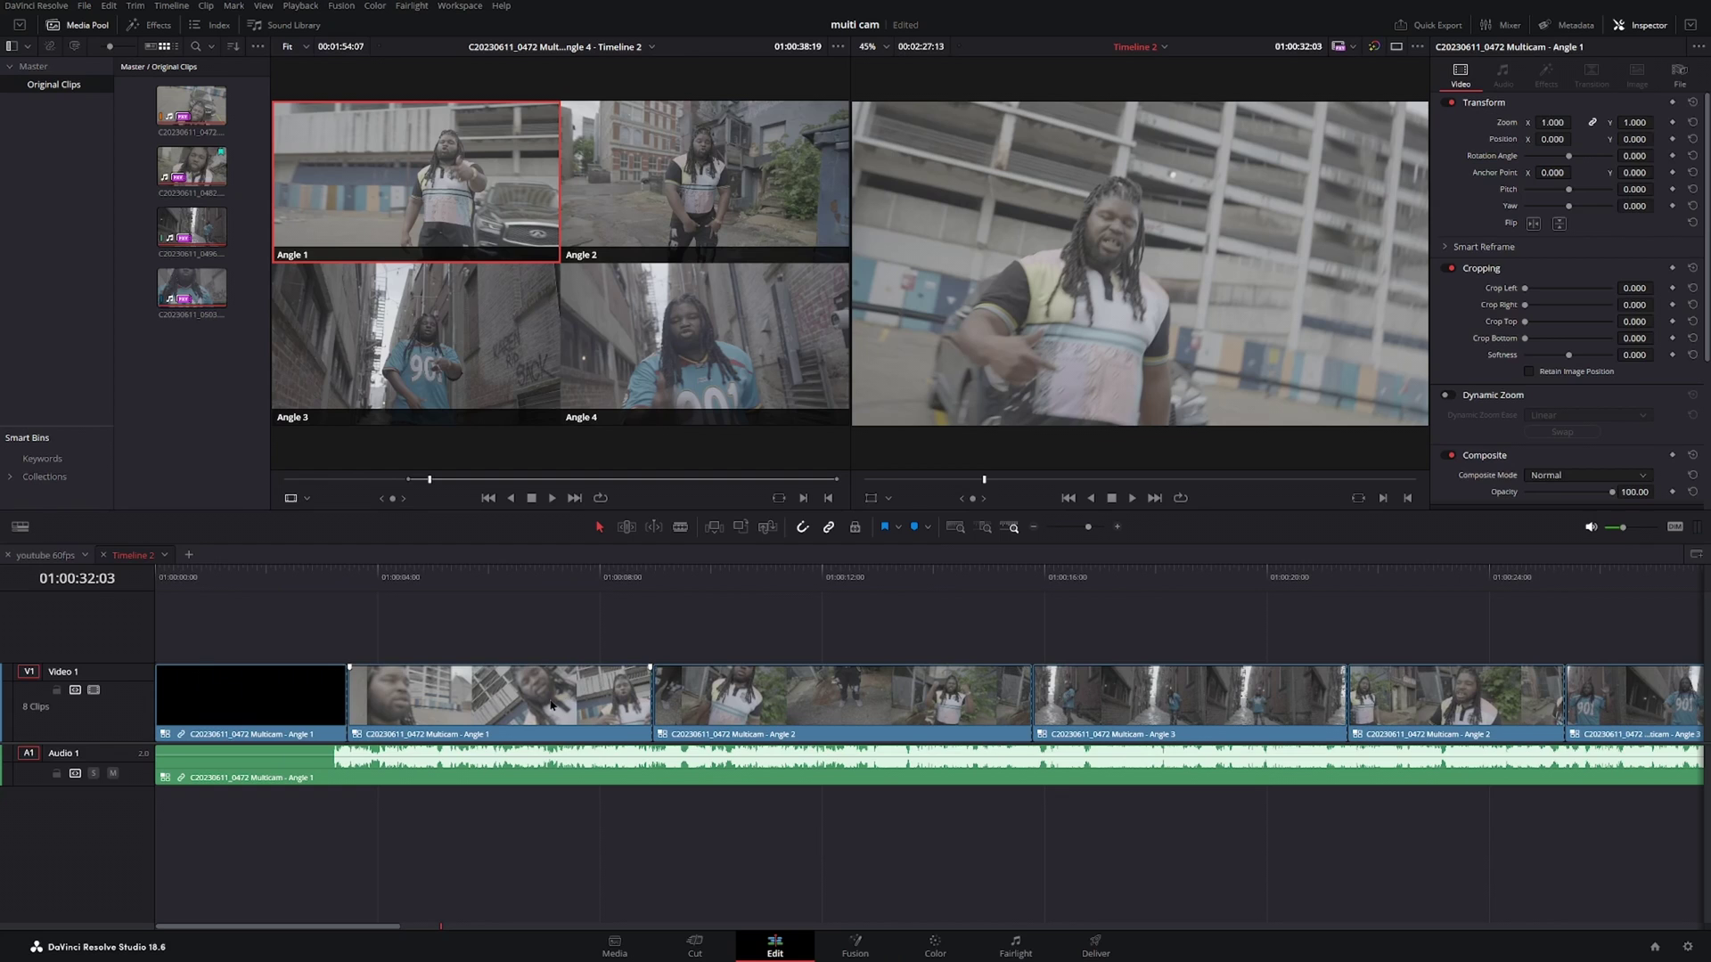
pyautogui.hscroll(10, 992, 627)
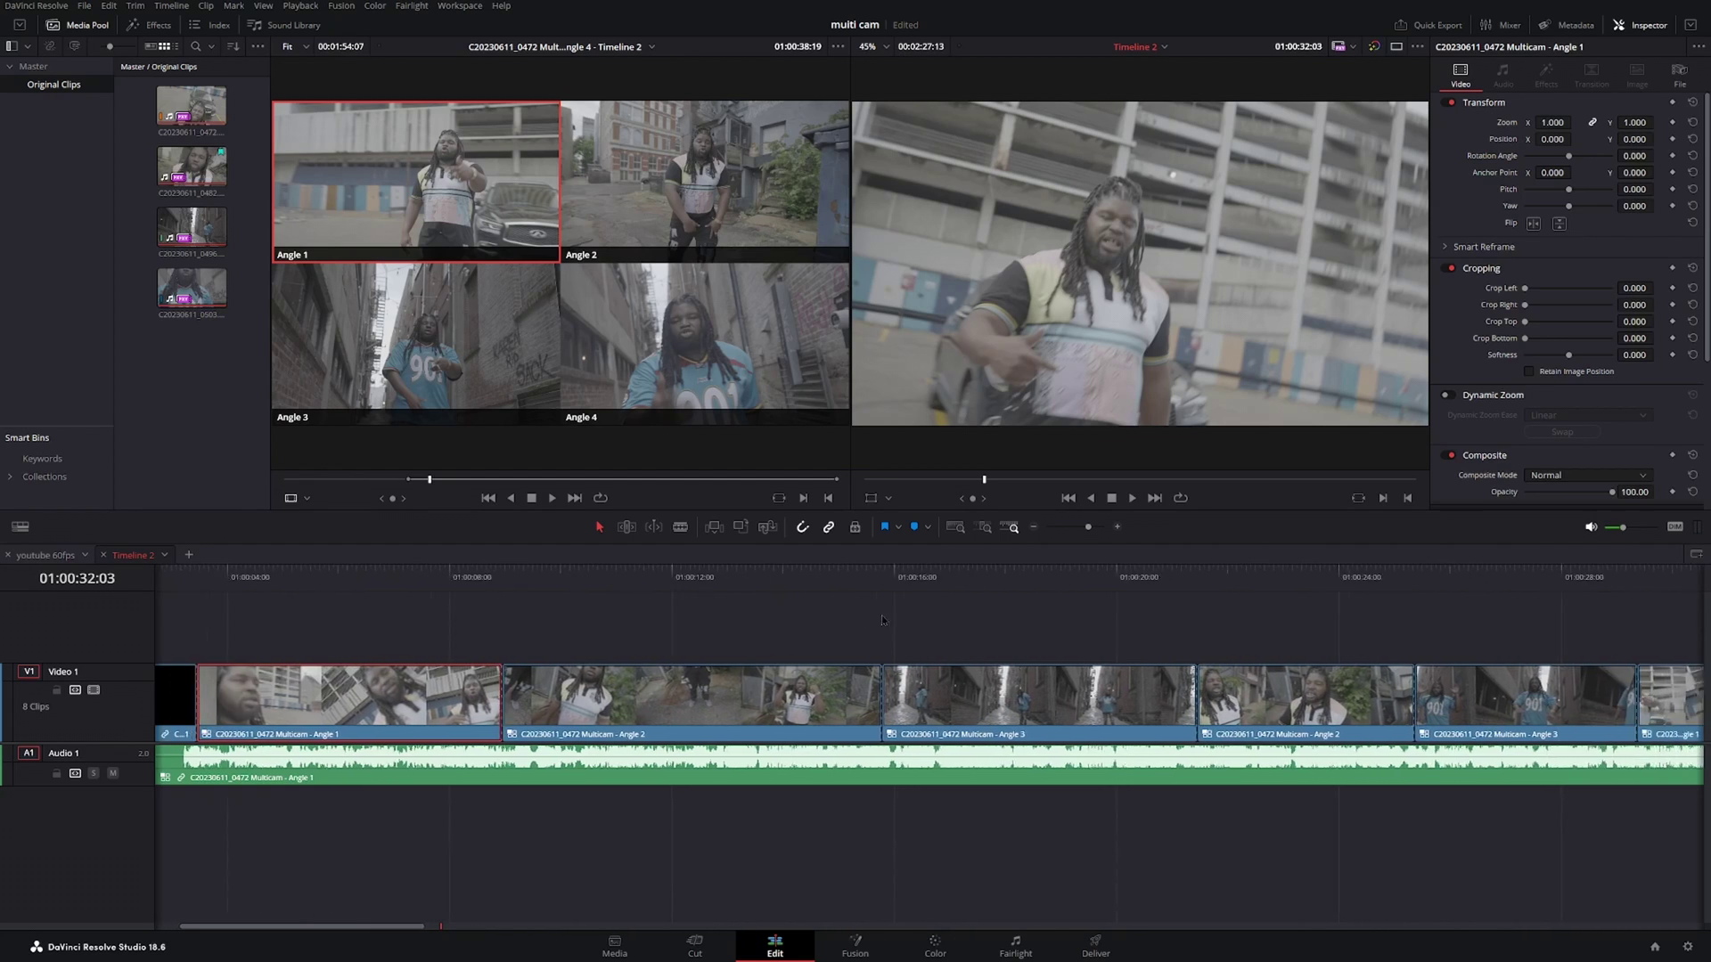
pyautogui.click(1265, 693)
pyautogui.hscroll(15, 1501, 625)
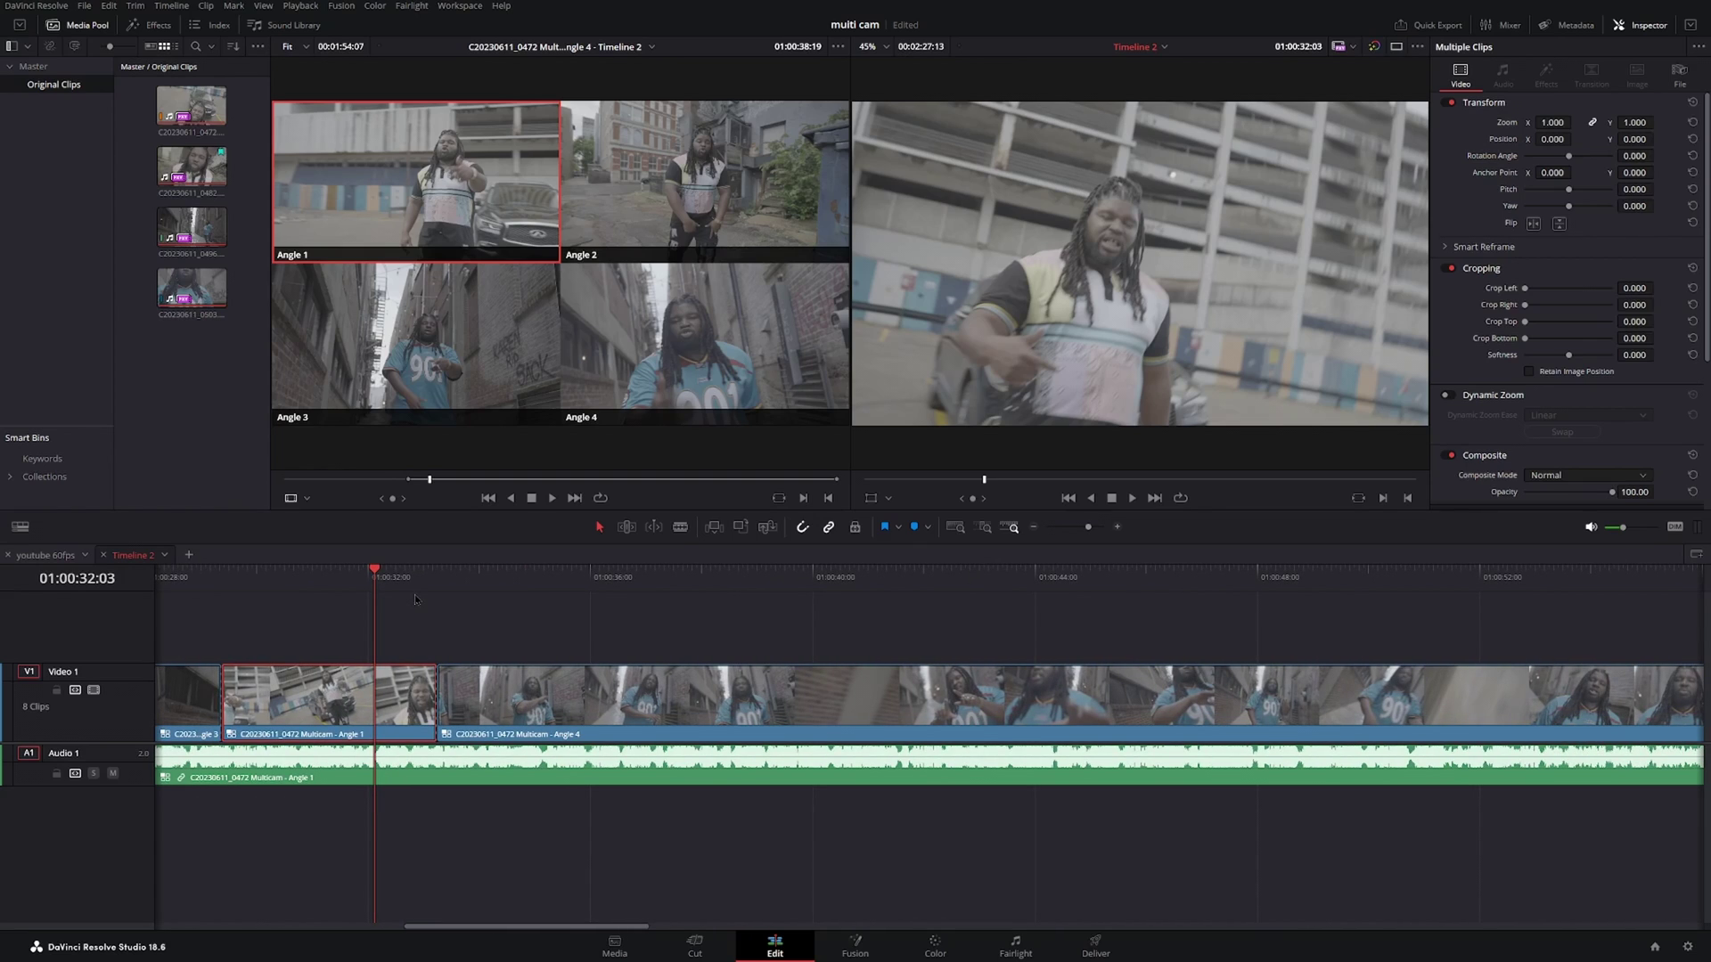
# Give the selected Angle 1 clips a Yellow clip color and go to the Color page.
pyautogui.rightClick(303, 691)
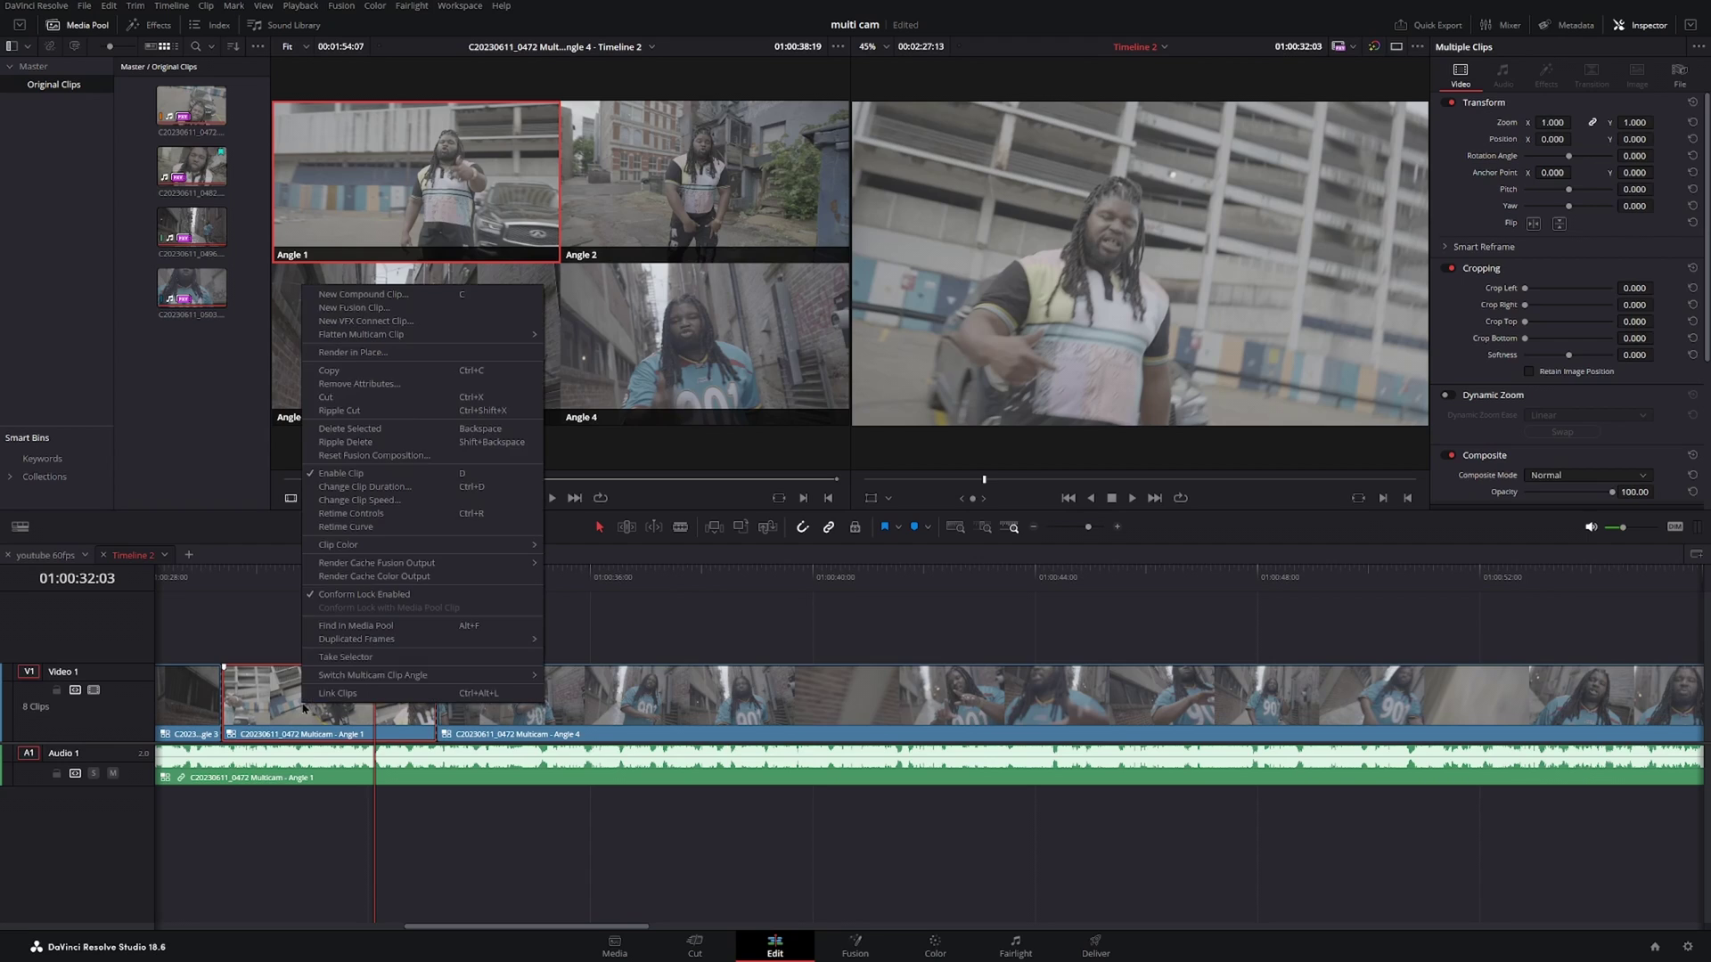
pyautogui.moveTo(392, 549)
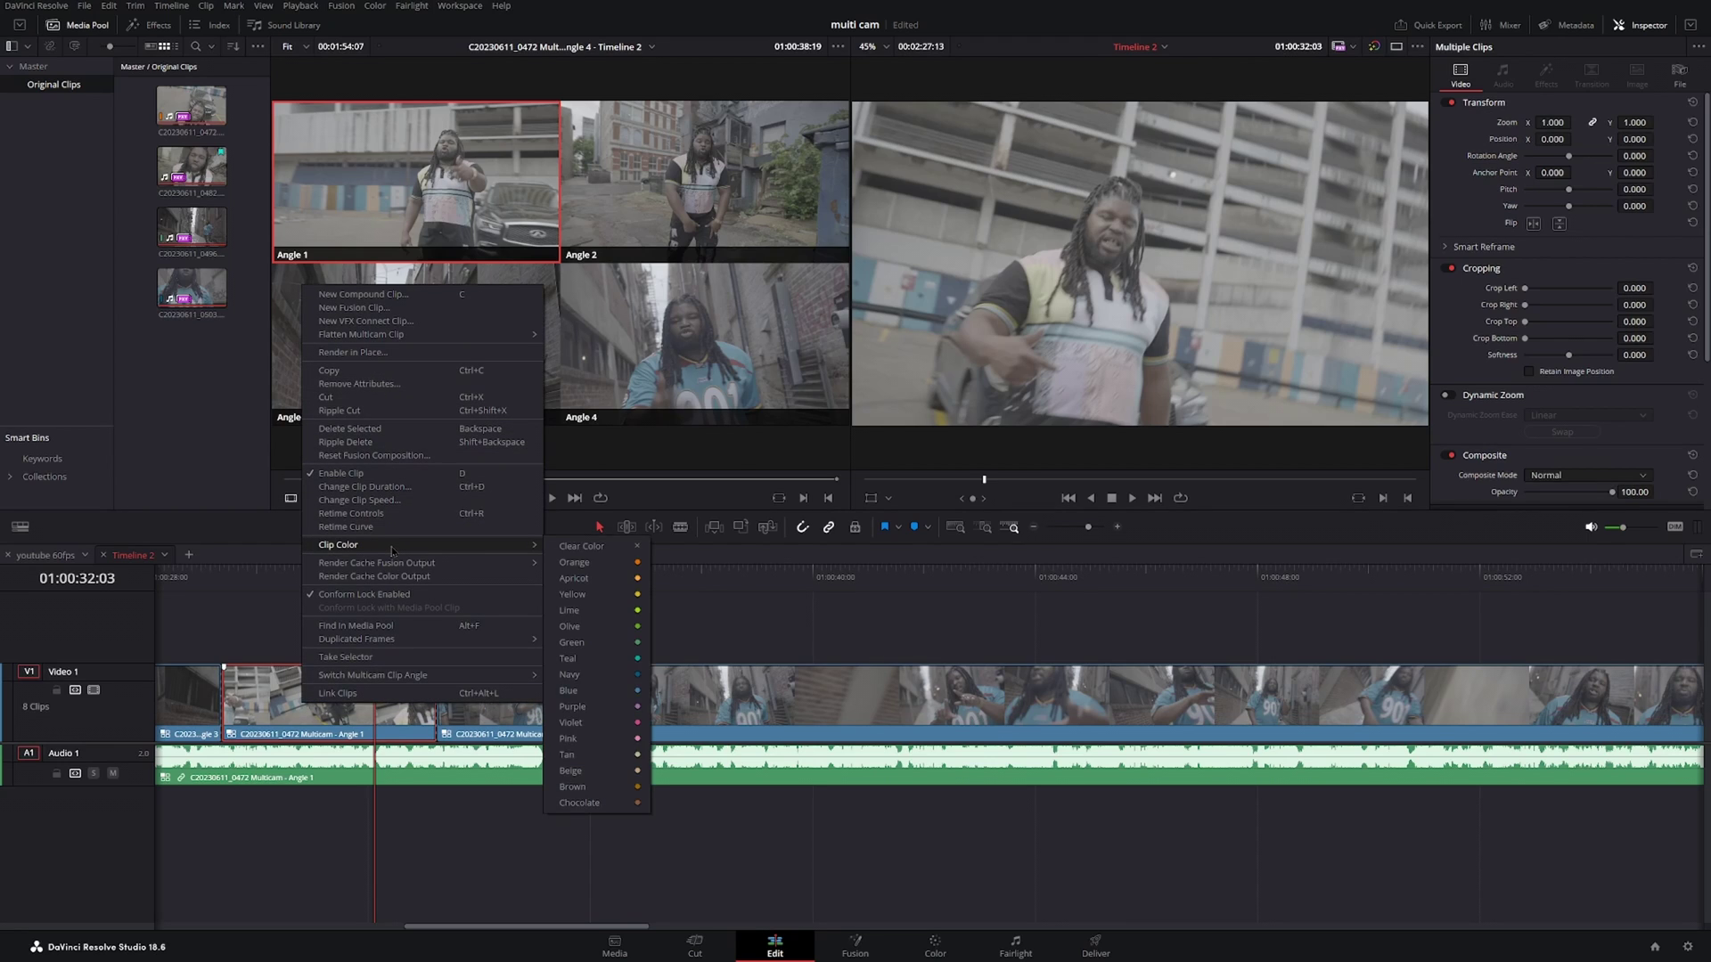
pyautogui.click(599, 595)
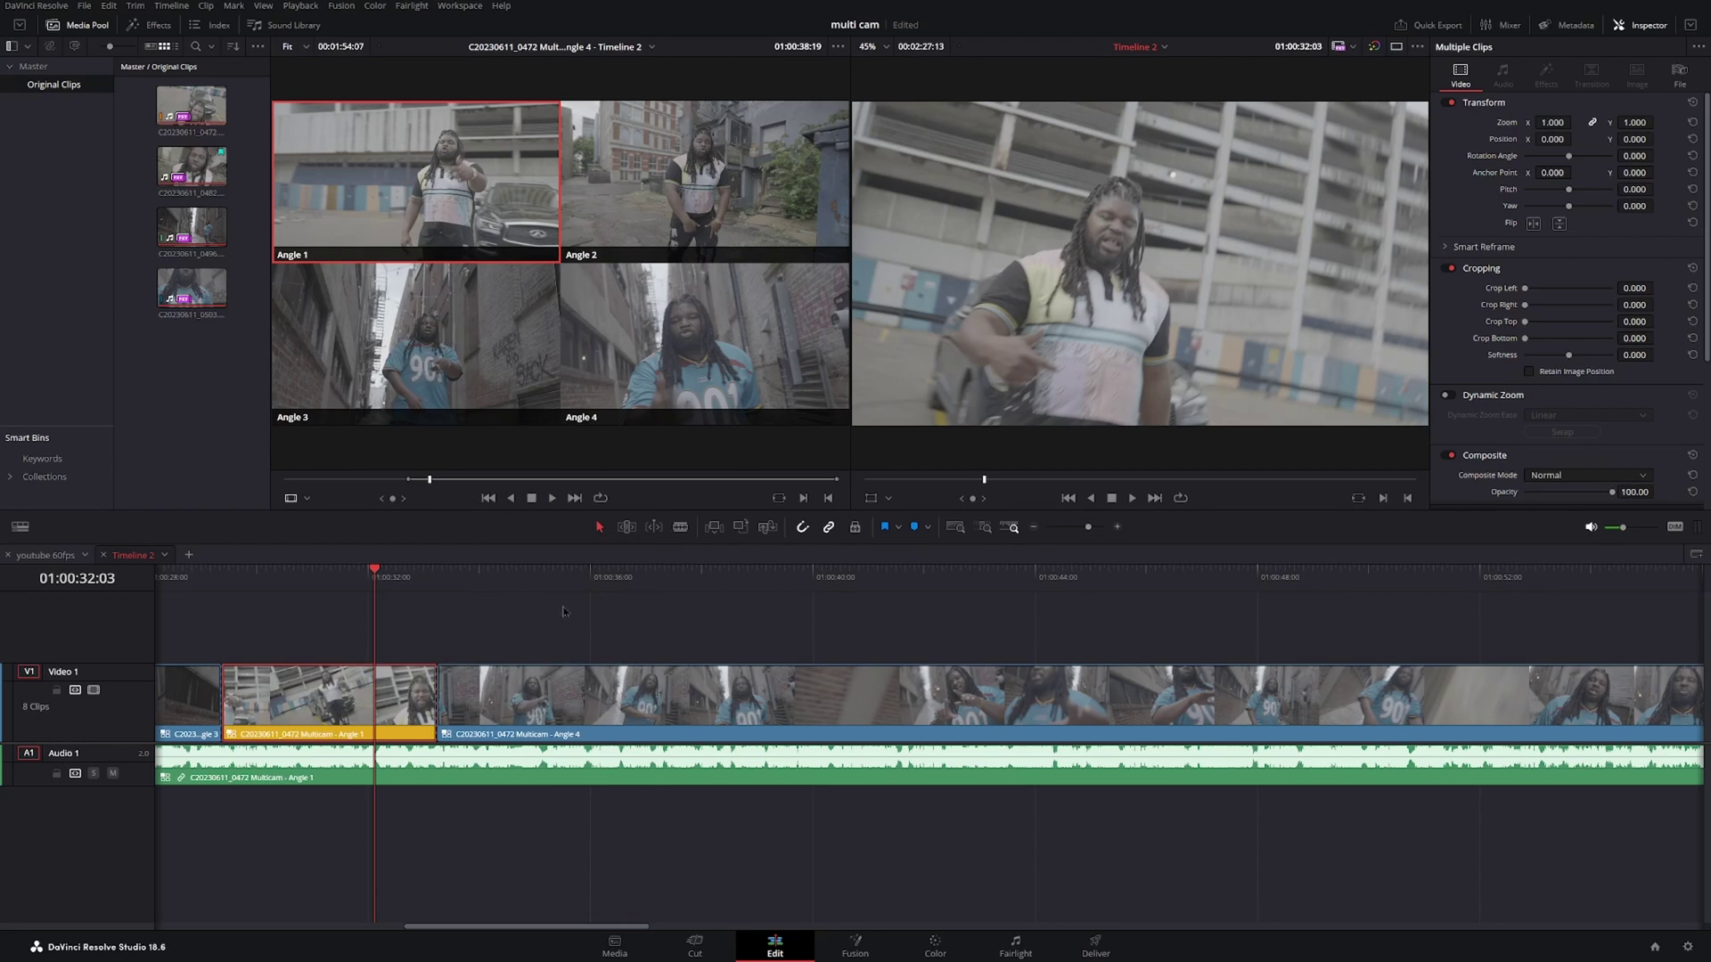
pyautogui.click(935, 944)
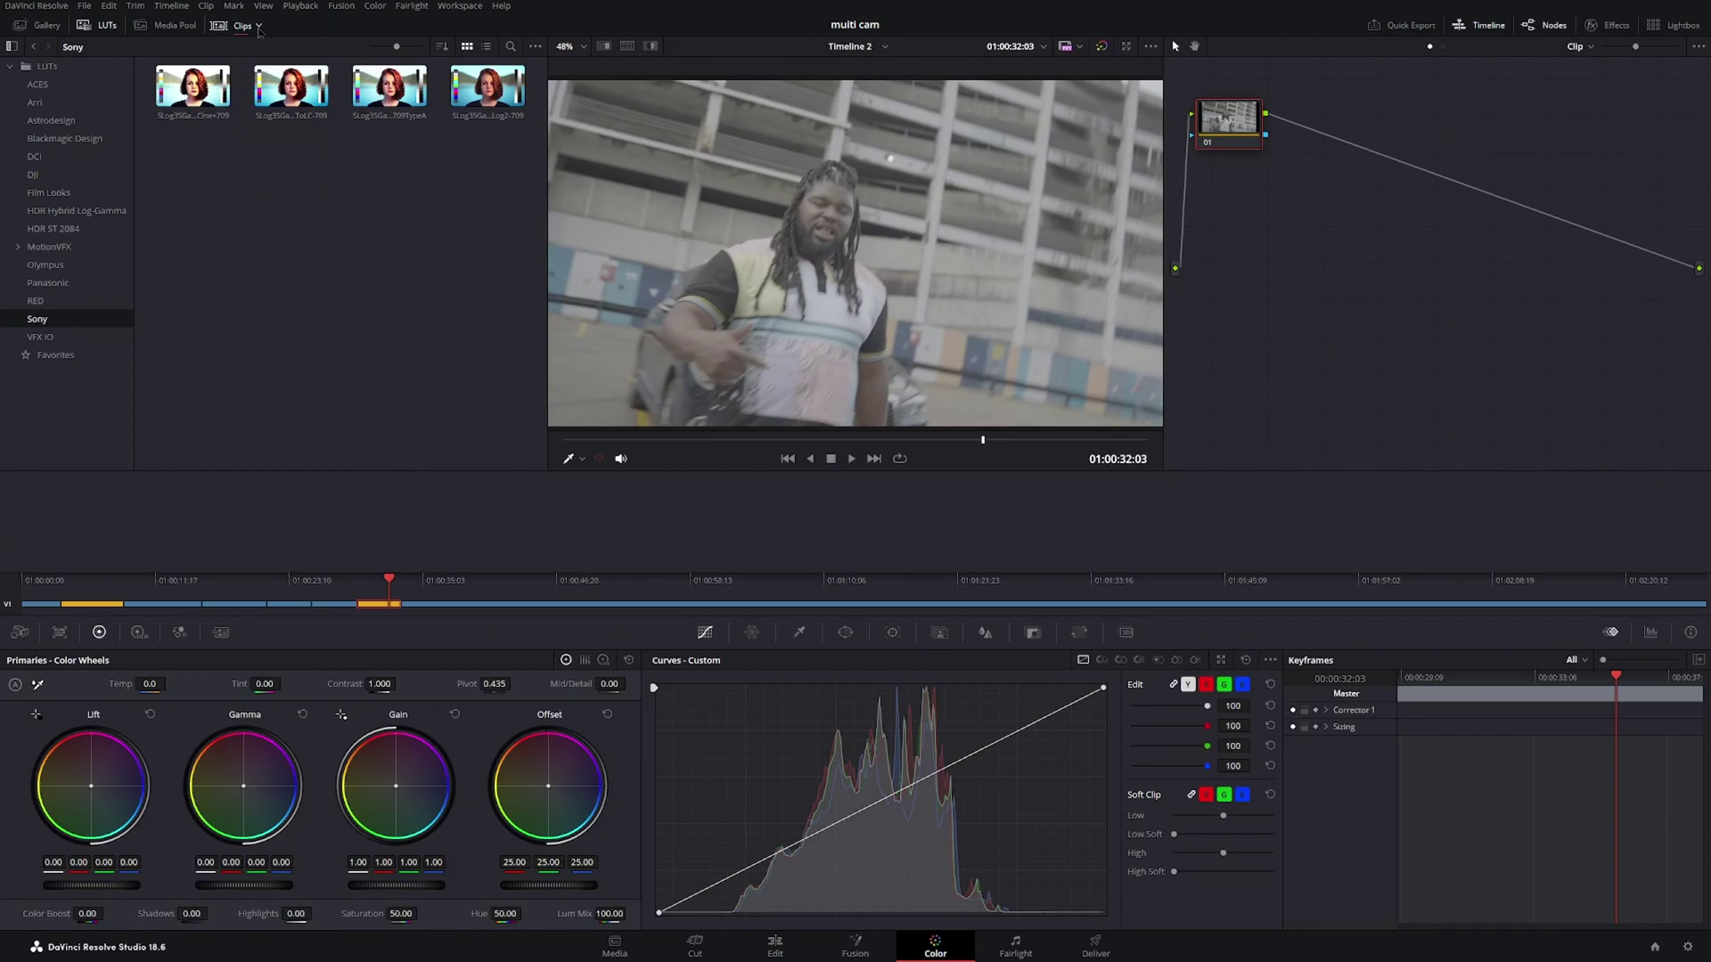
# Filter the clip list to yellow-tagged clips and make clip 01 current.
pyautogui.click(259, 27)
pyautogui.moveTo(375, 149)
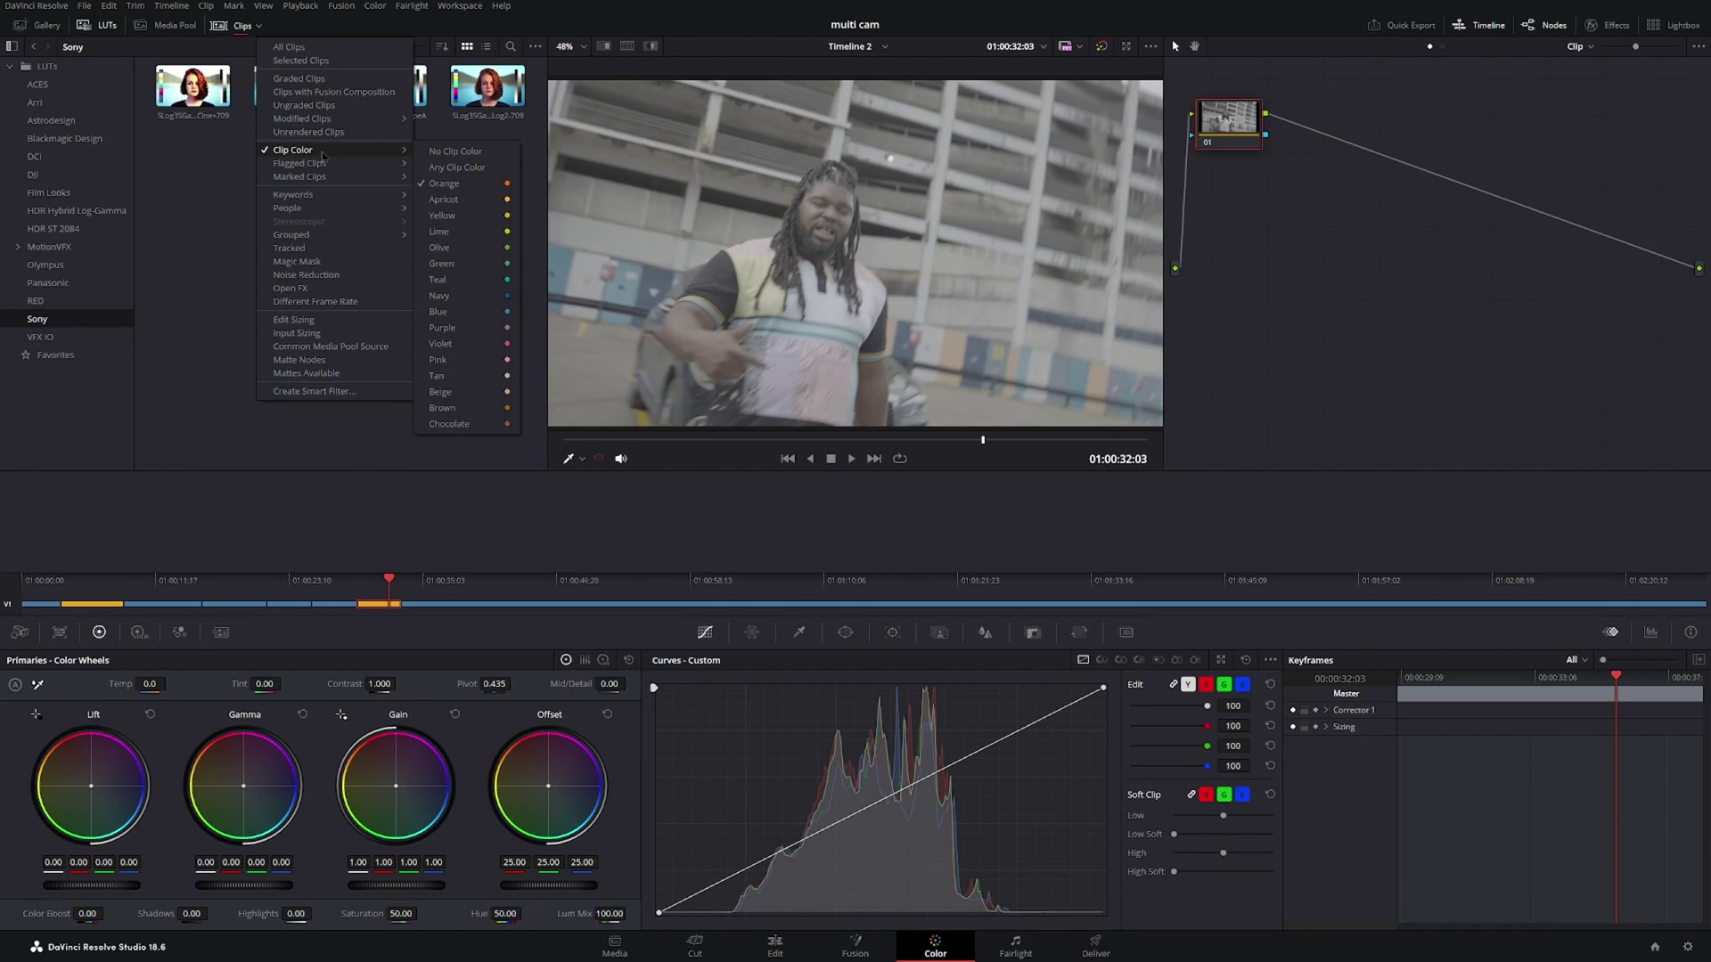
pyautogui.click(459, 218)
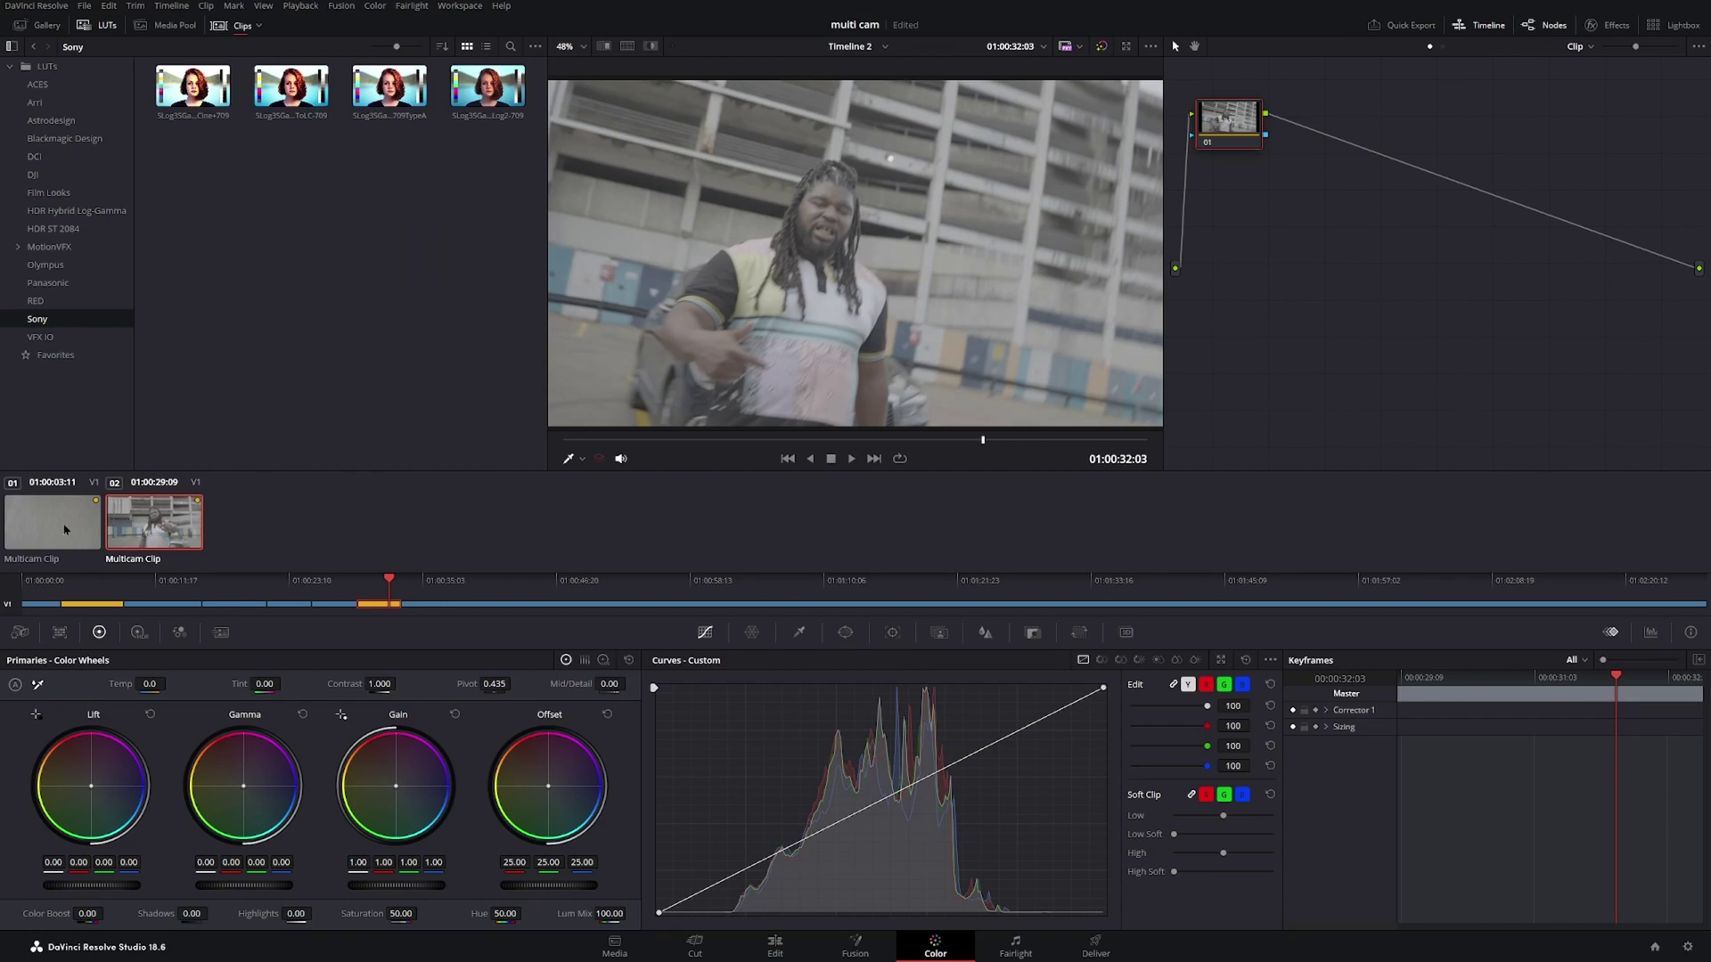
pyautogui.click(64, 530)
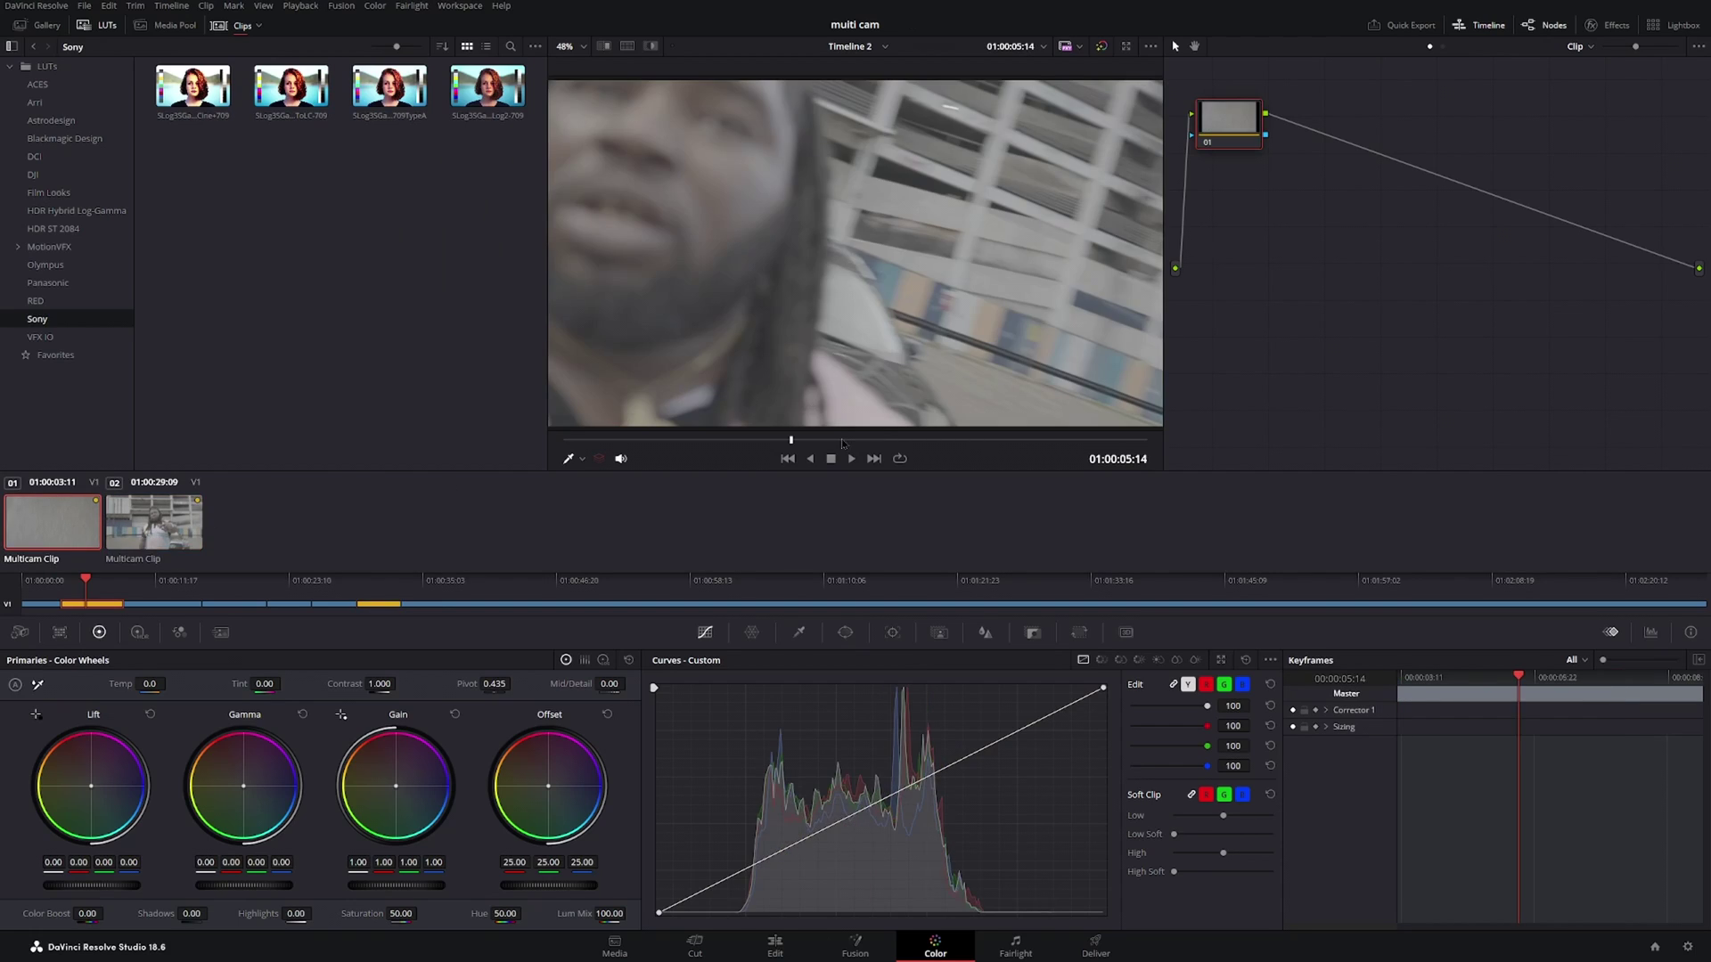
# Add a serial node with the Sony S-Log3 LUT, then select both yellow clips.
pyautogui.click(843, 440)
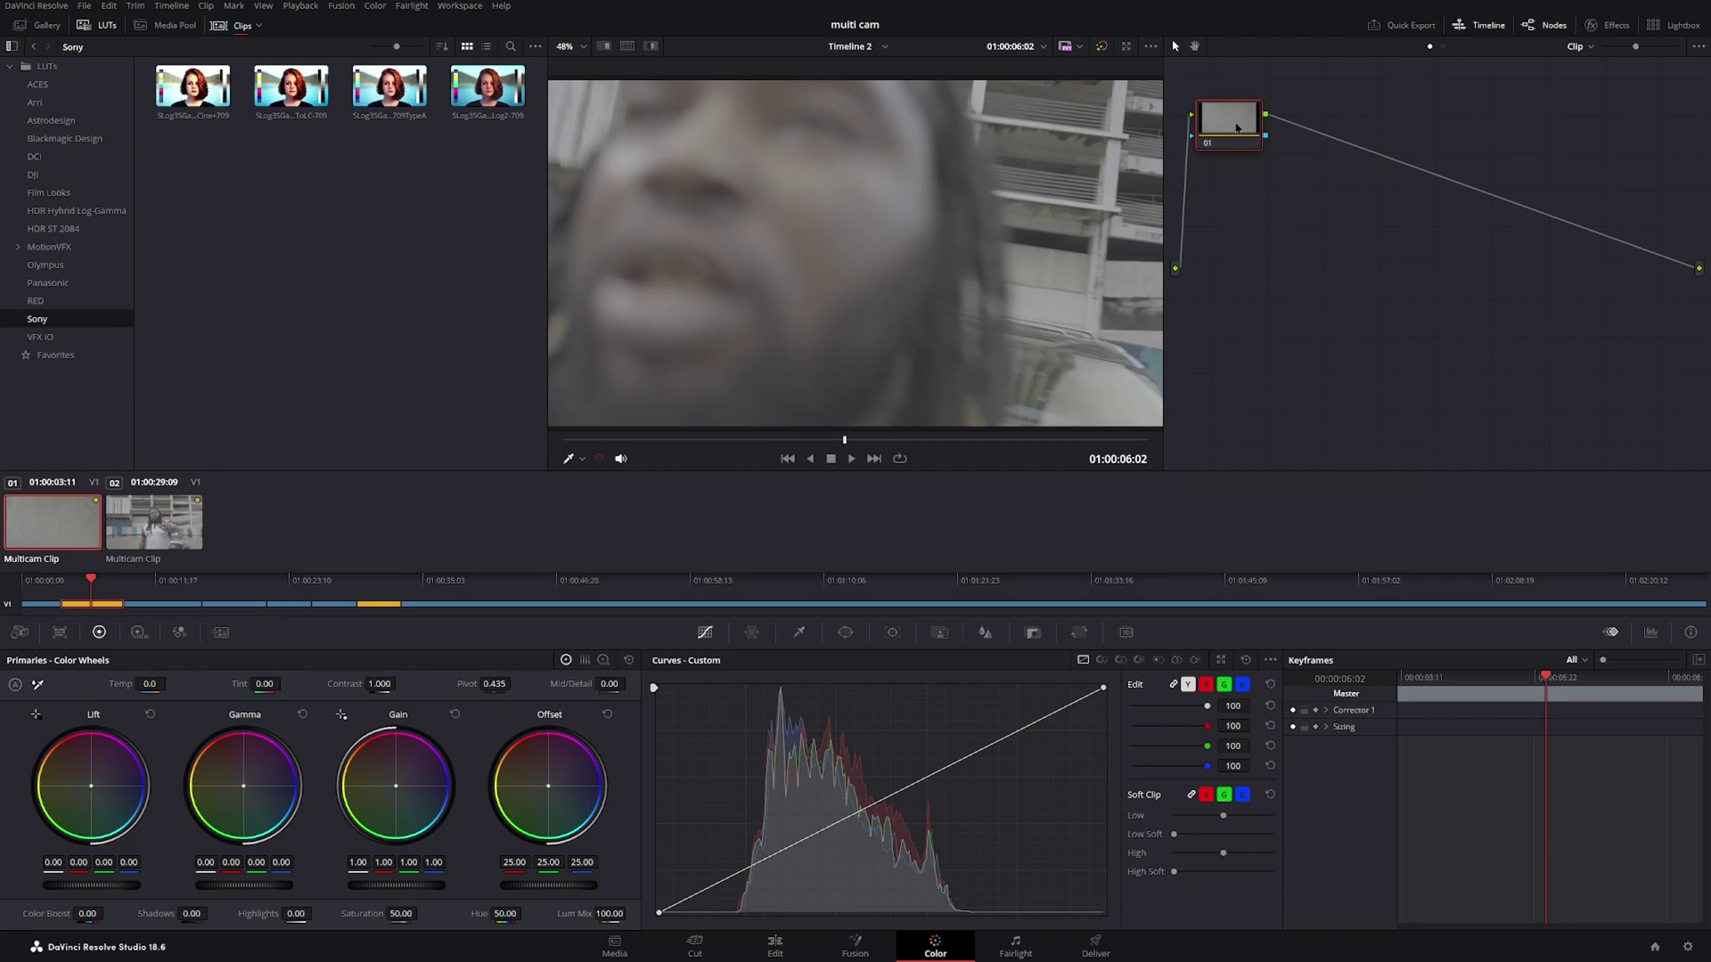
pyautogui.hotkey('alt', 's')
pyautogui.doubleClick(390, 87)
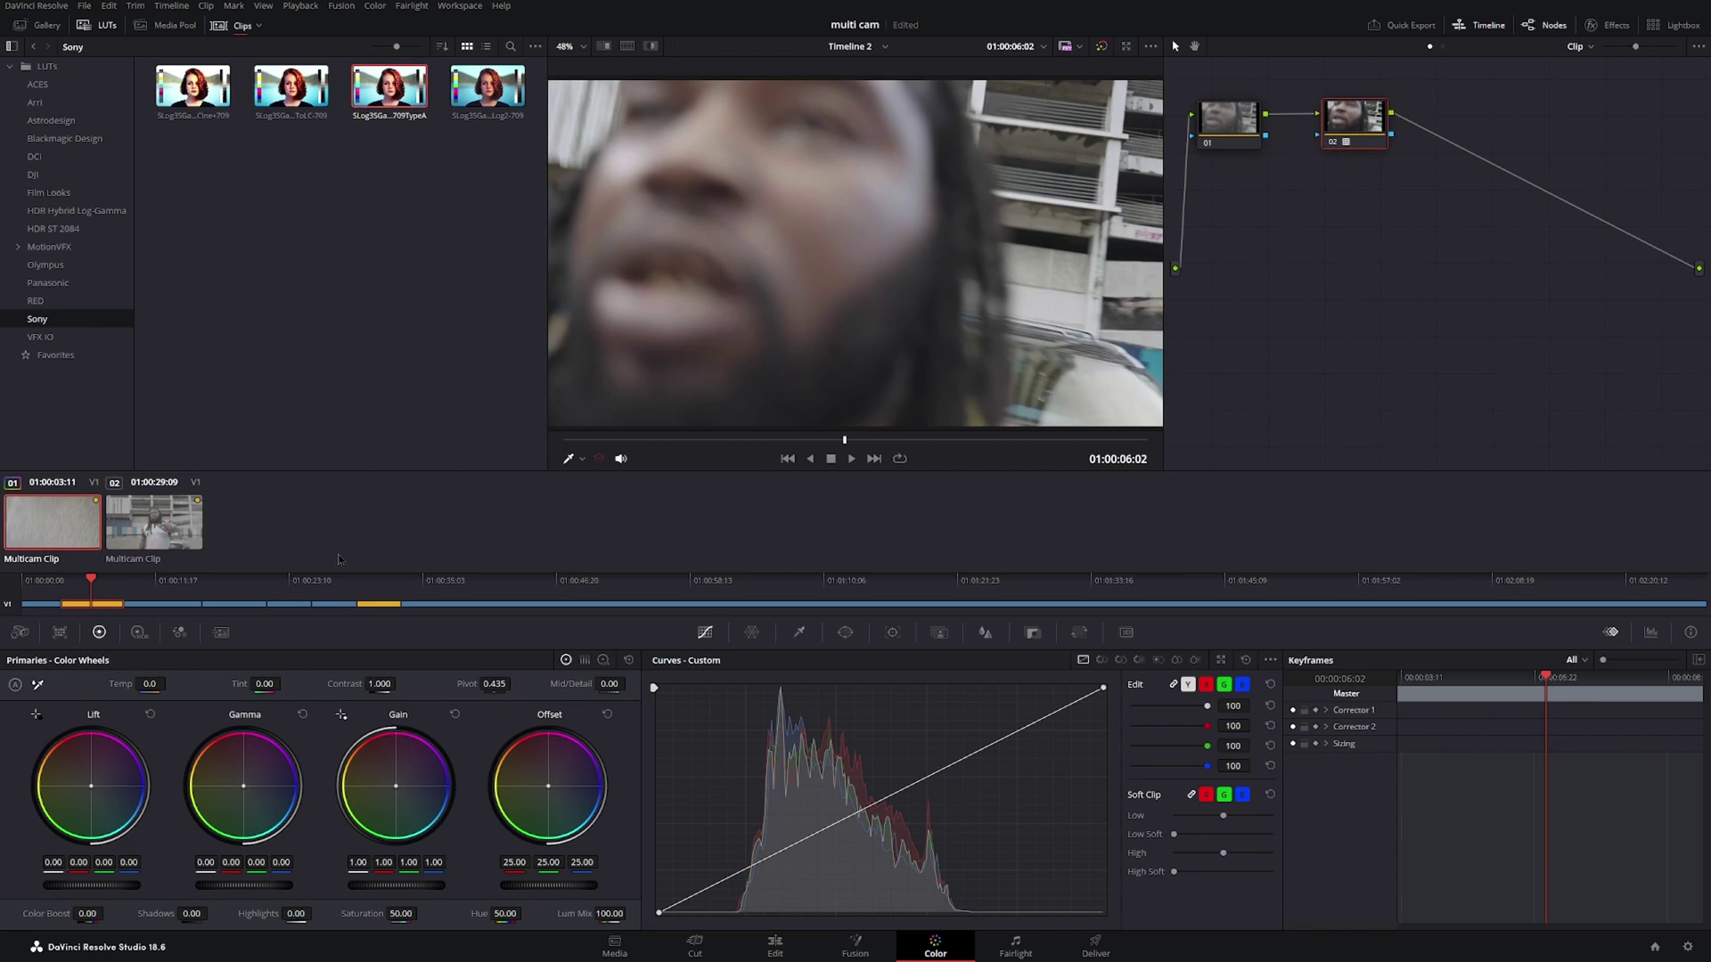
pyautogui.hotkey('ctrl', 'a')
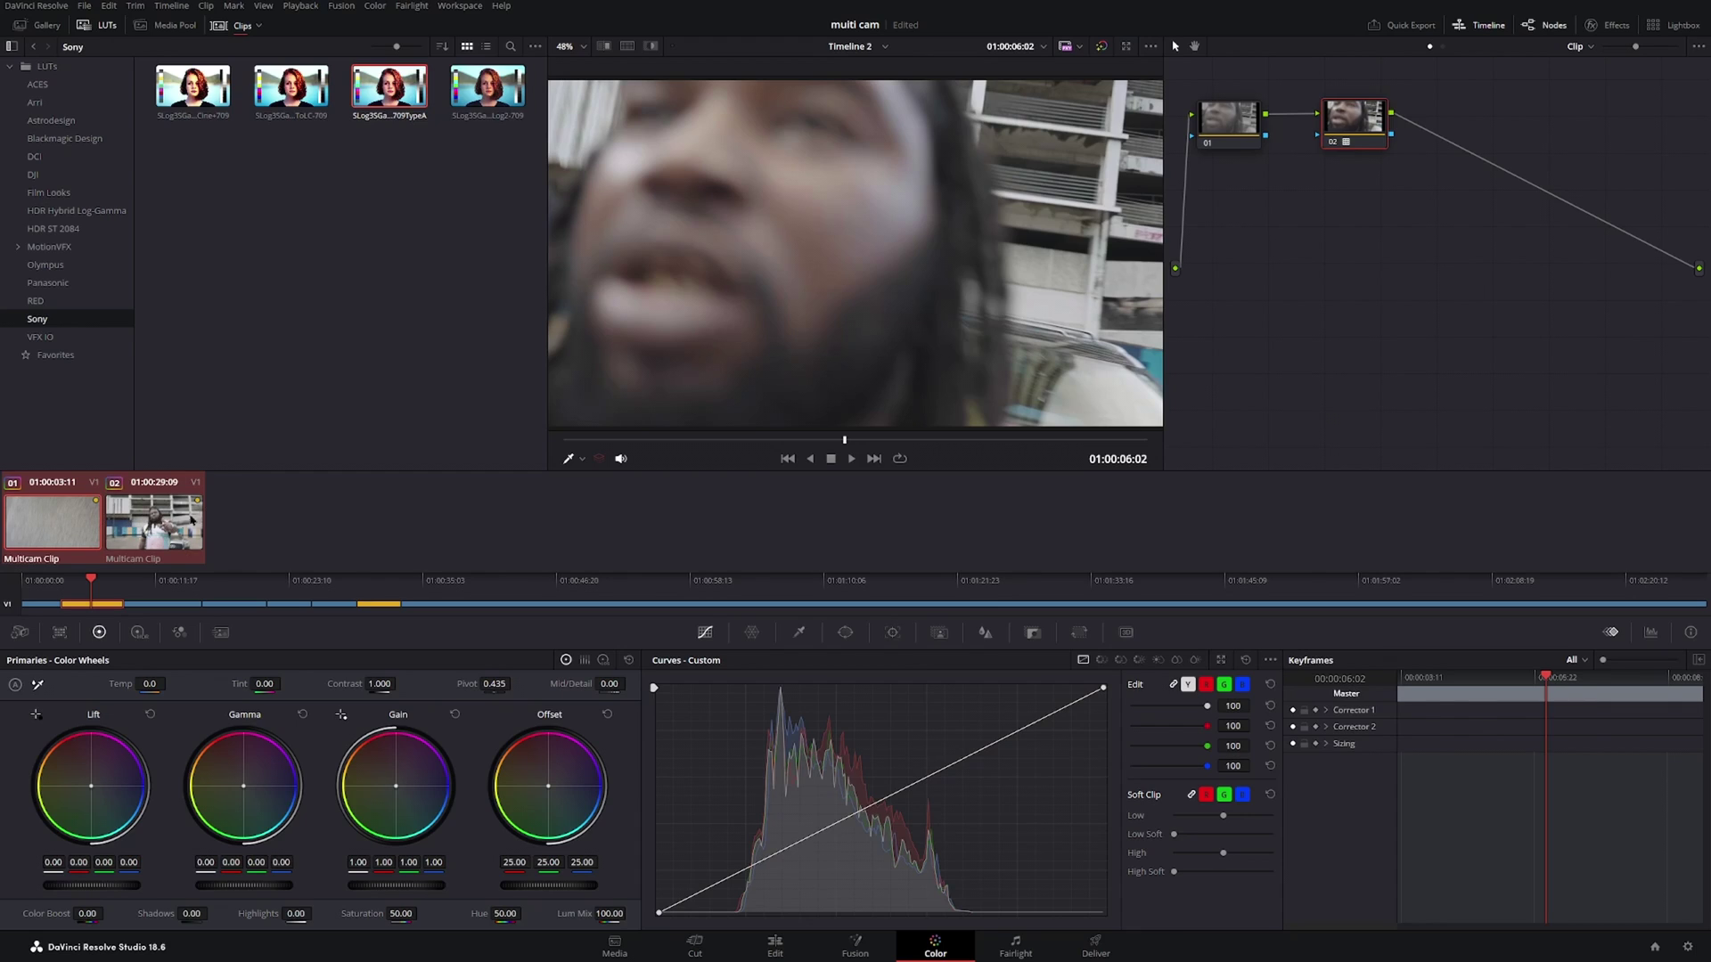
# Apply the two-node Sony LUT grade to clips 04 and 08 as well, then select clip 04.
pyautogui.click(155, 526)
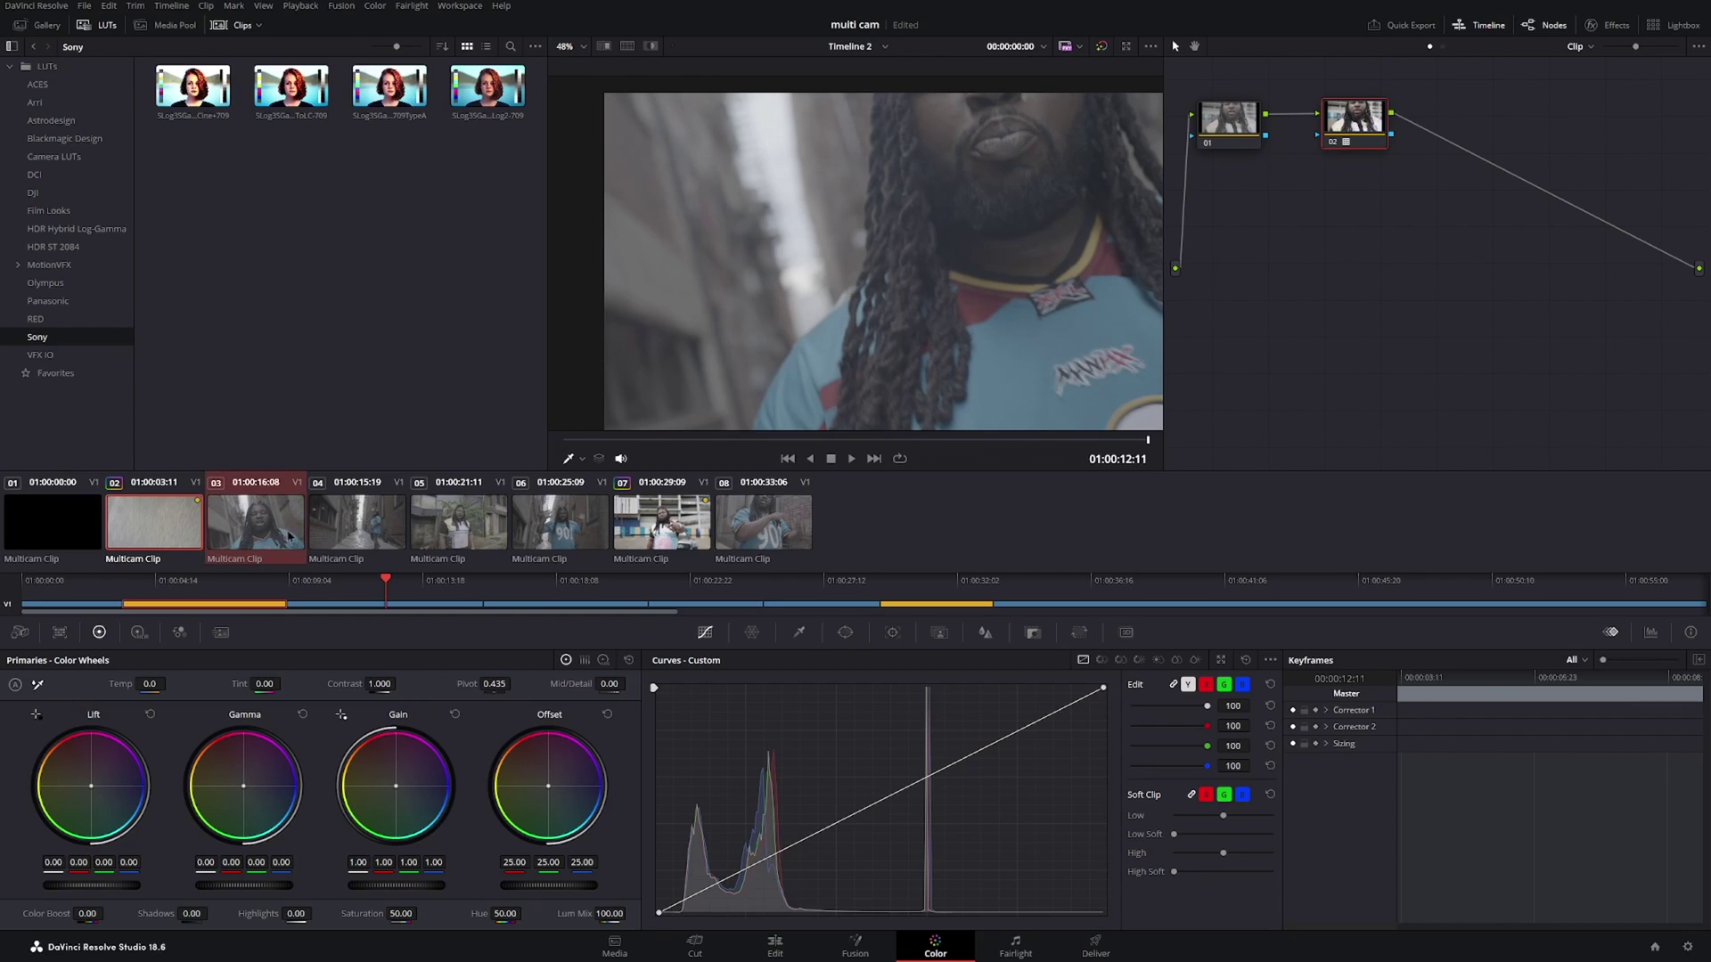
pyautogui.keyDown('ctrl'); pyautogui.click(352, 536); pyautogui.keyUp('ctrl')
pyautogui.keyDown('ctrl'); pyautogui.click(754, 516); pyautogui.keyUp('ctrl')
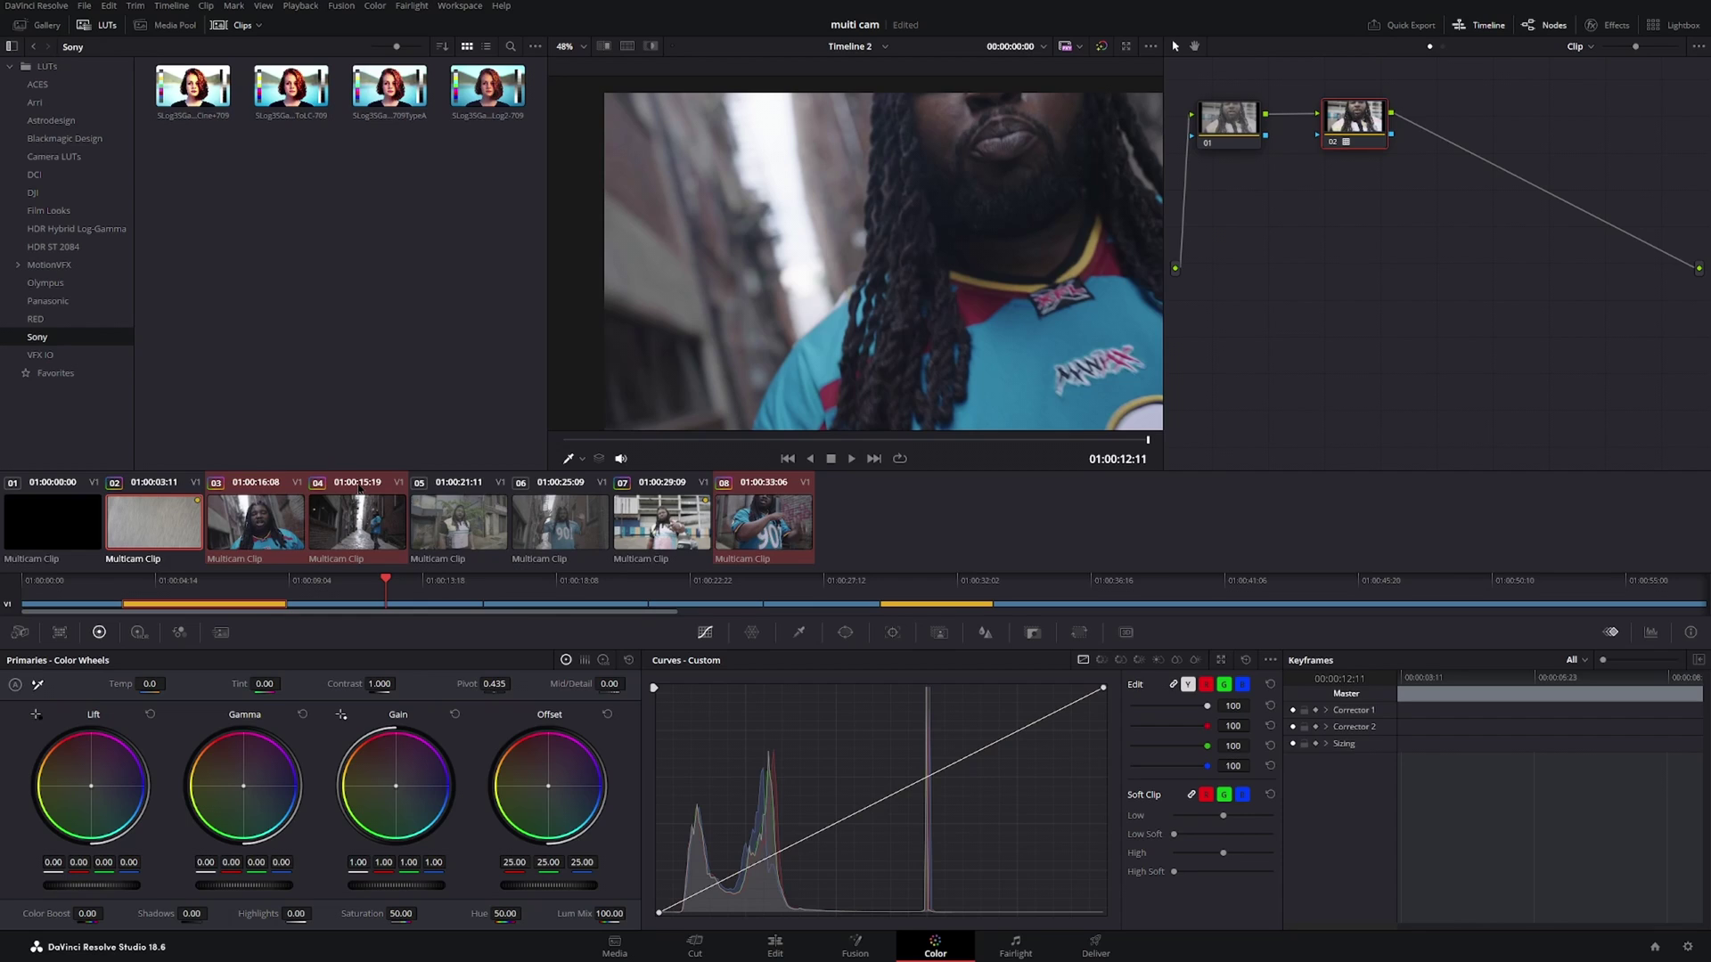
pyautogui.click(357, 522)
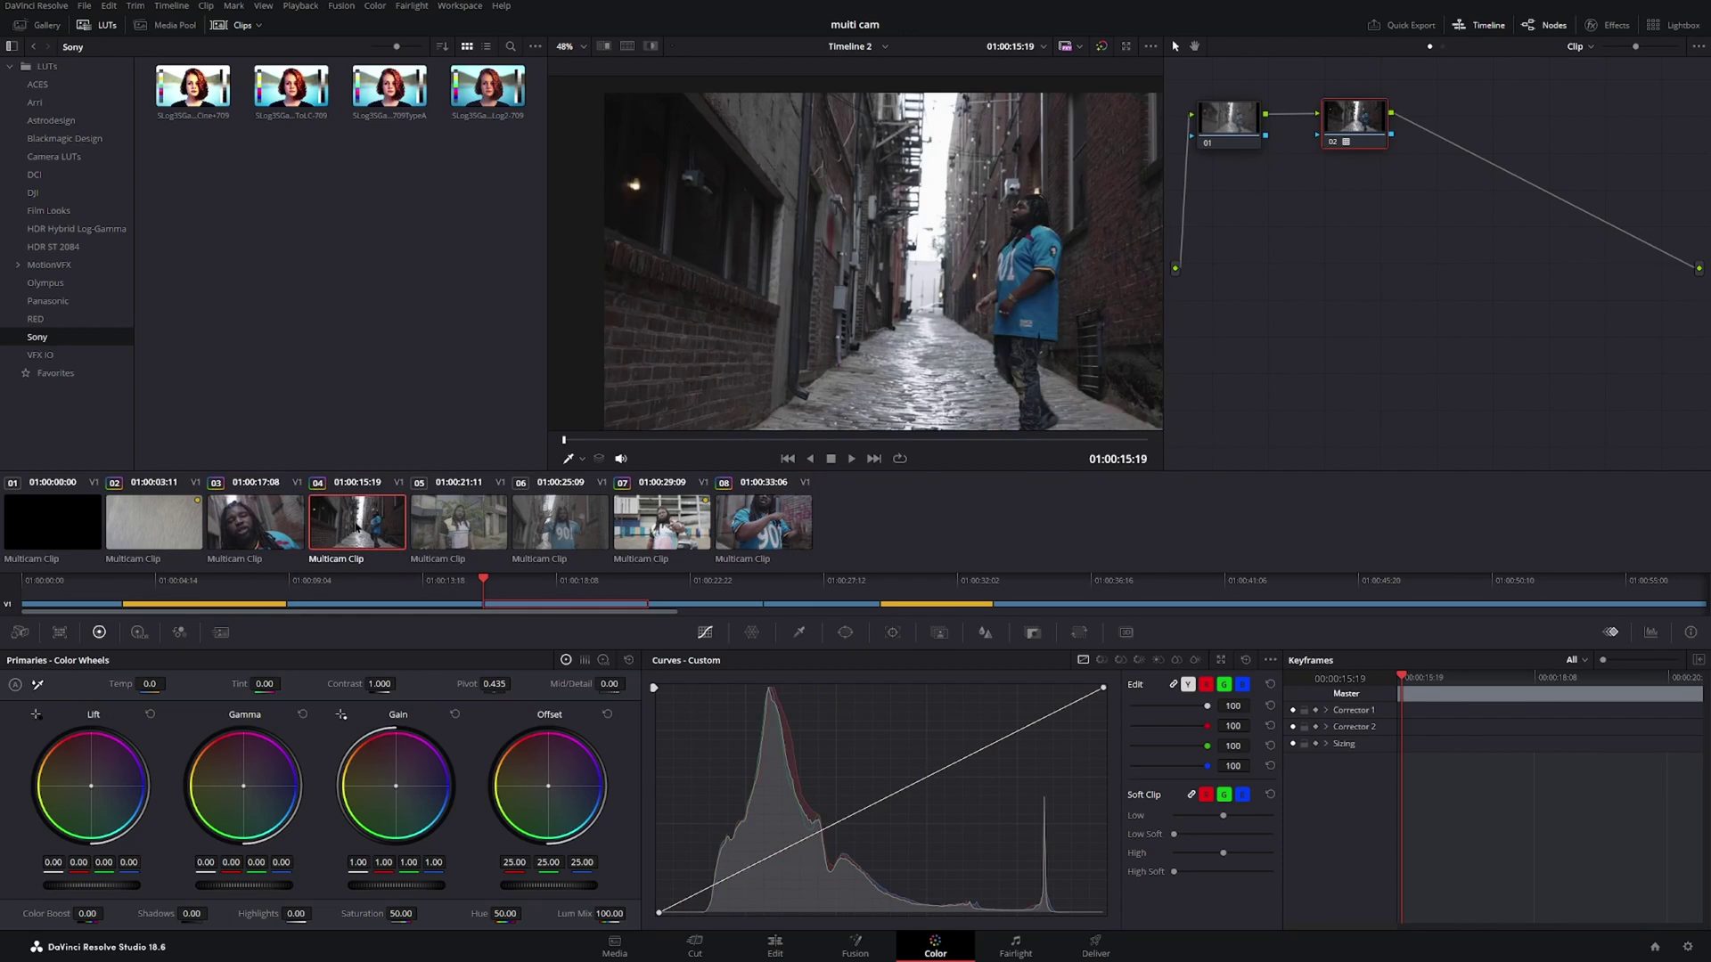